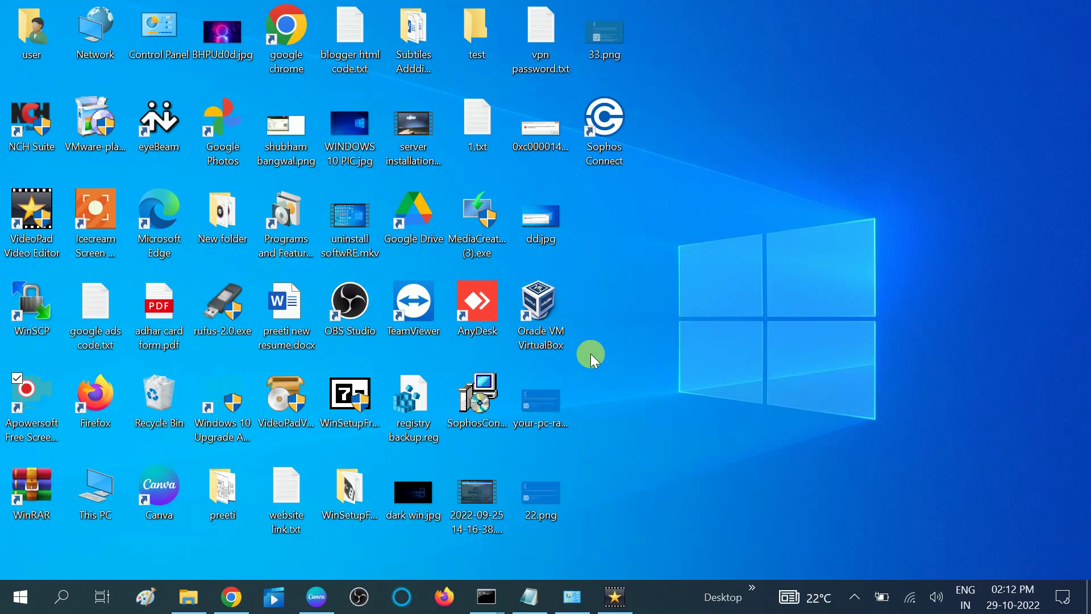
Step: Search 'cmd' and bring up Command Prompt's launch options, then dismiss them
left_click(67, 599)
type("c")
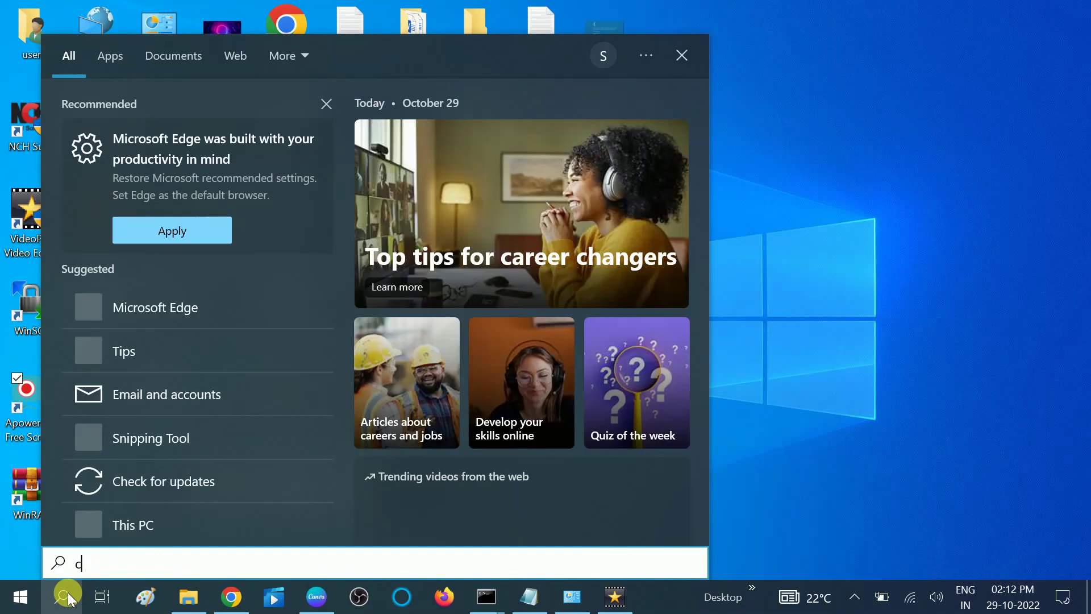
type("md")
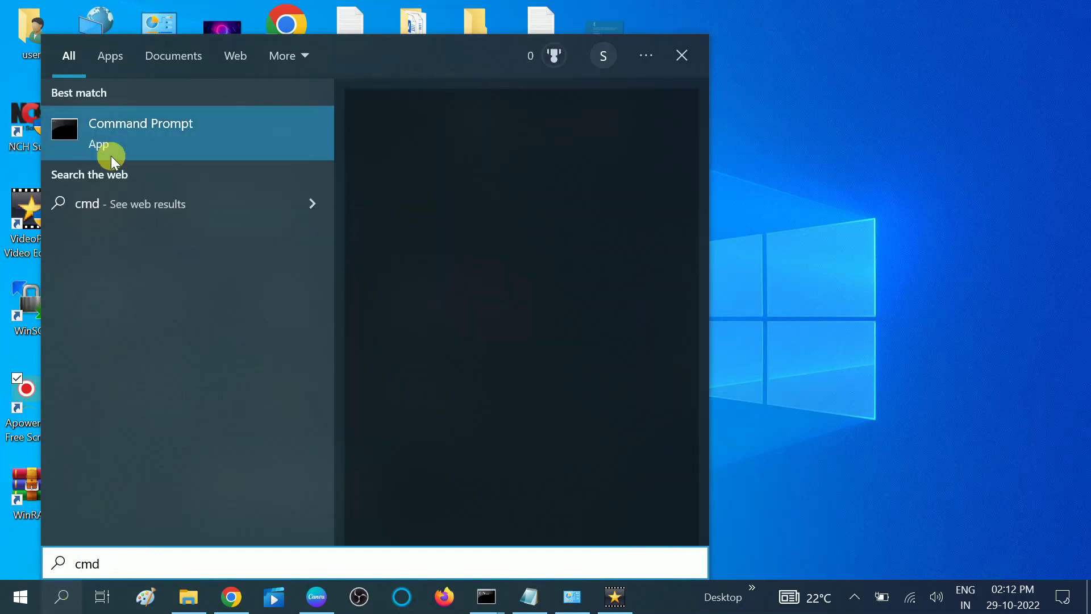
right_click(137, 130)
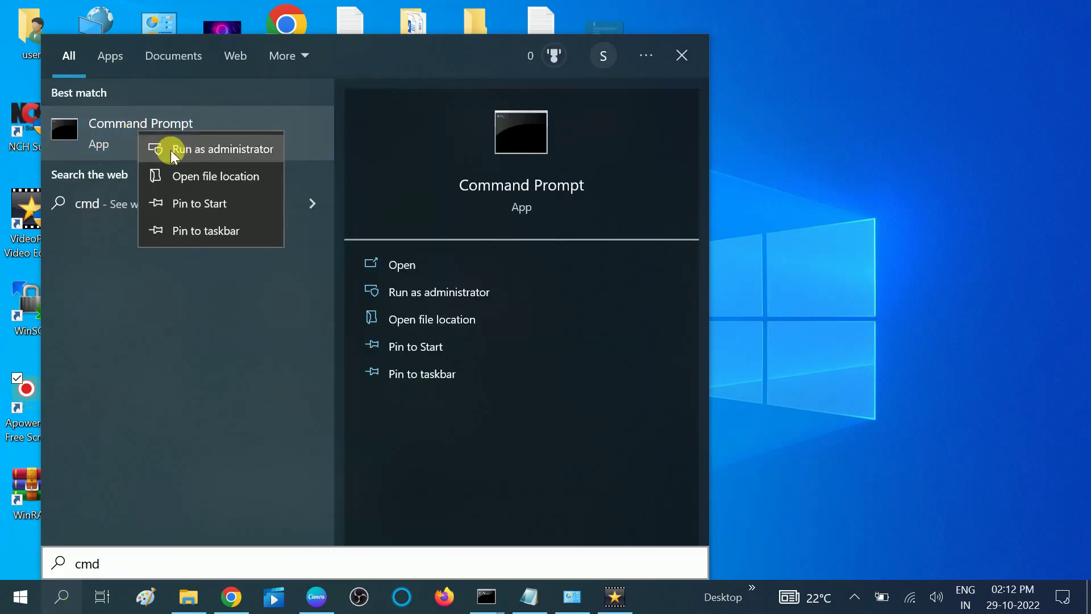
key("Escape")
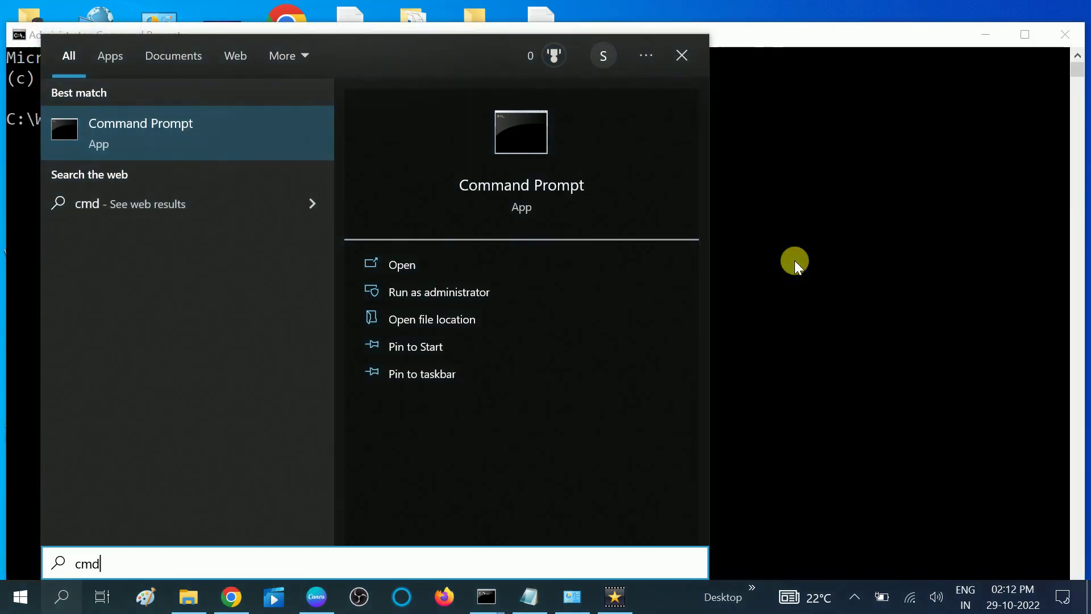
Step: Run Command Prompt as administrator and execute 'netsh wlan show drivers'
left_click(794, 262)
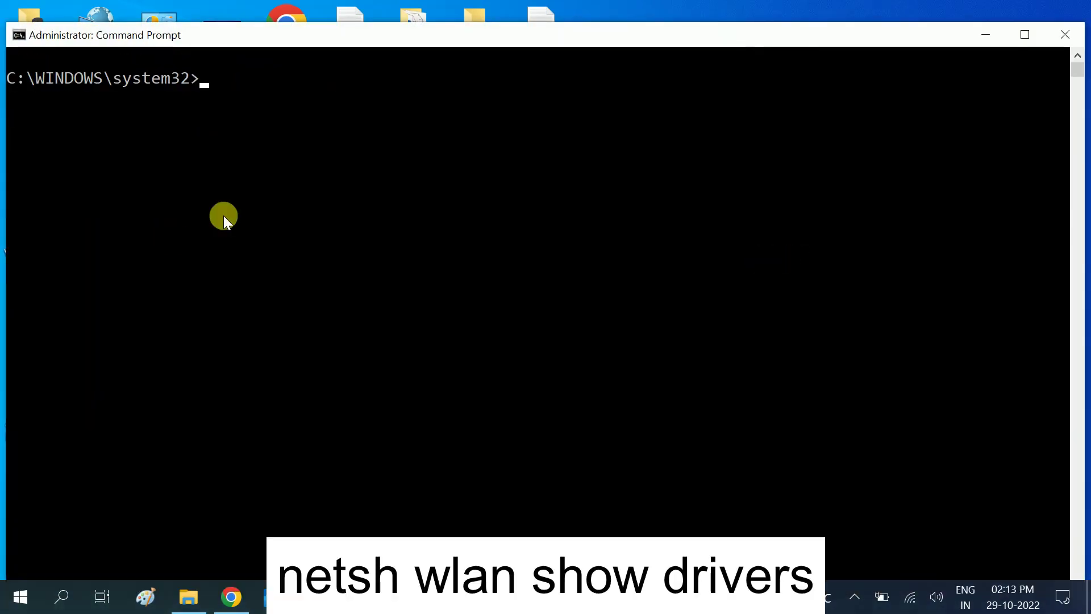
type("n")
type("etsh")
type(" w")
type("lan s")
type("how ")
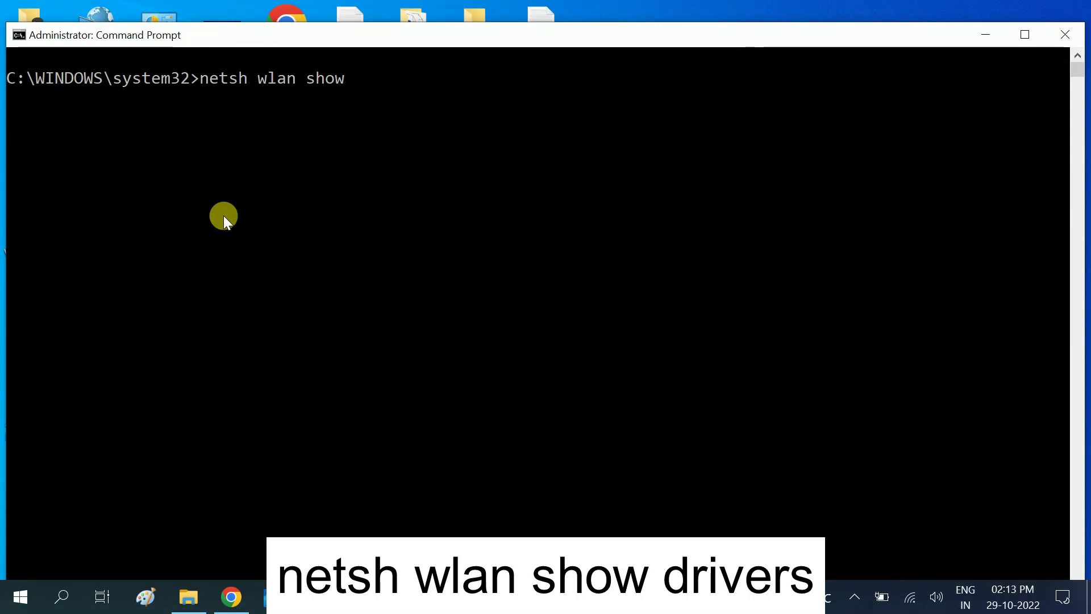
type("driver")
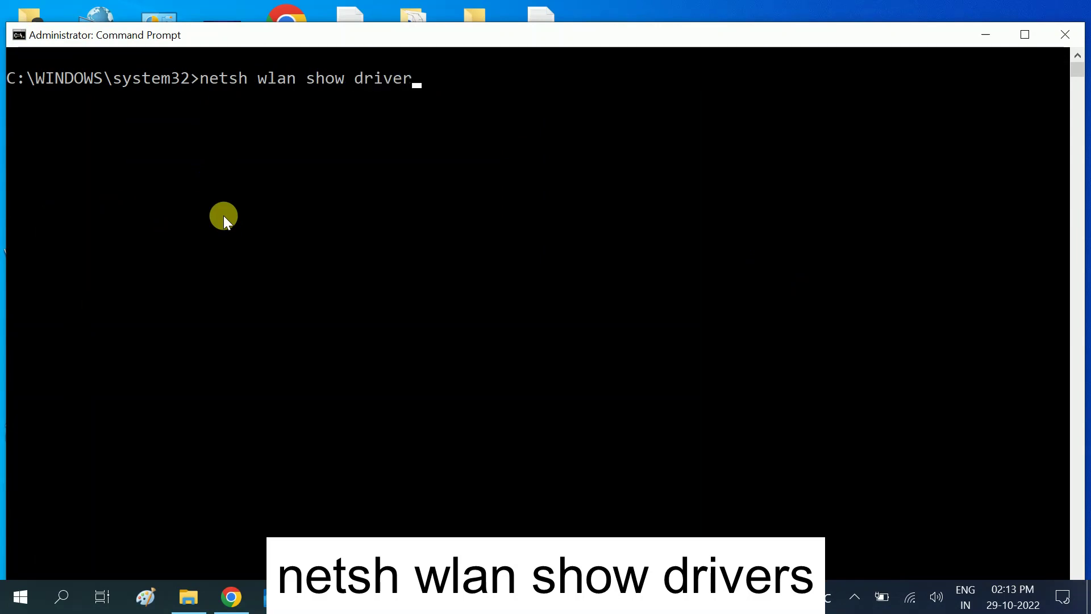
type("s")
key("Return")
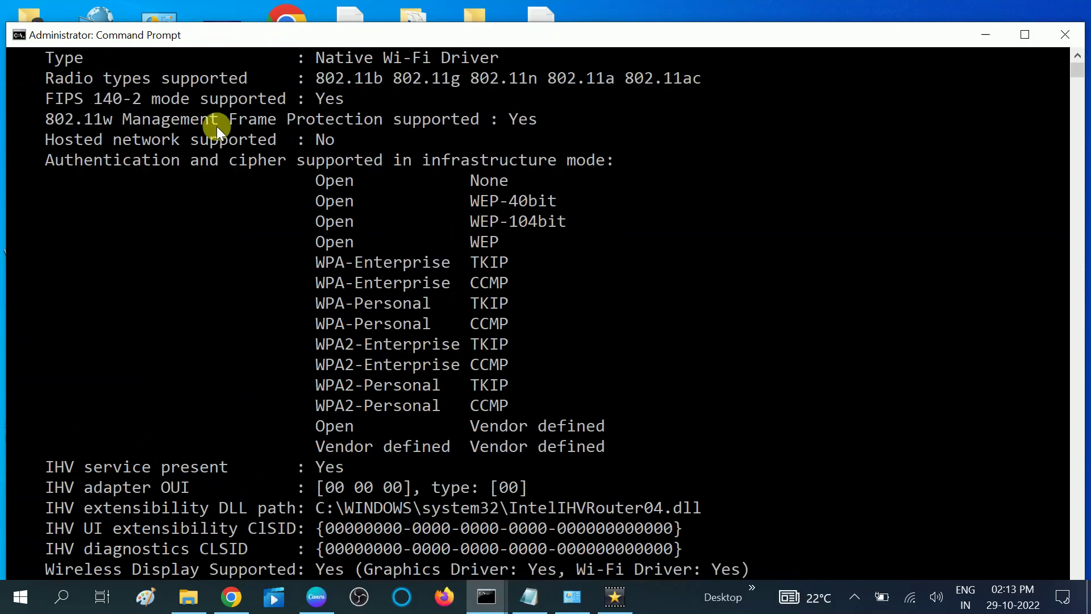
Step: Highlight the Radio types supported entries: 802.11ac, 802.11a, 802.11b and 802.11g
left_click_drag(43, 80, 74, 83)
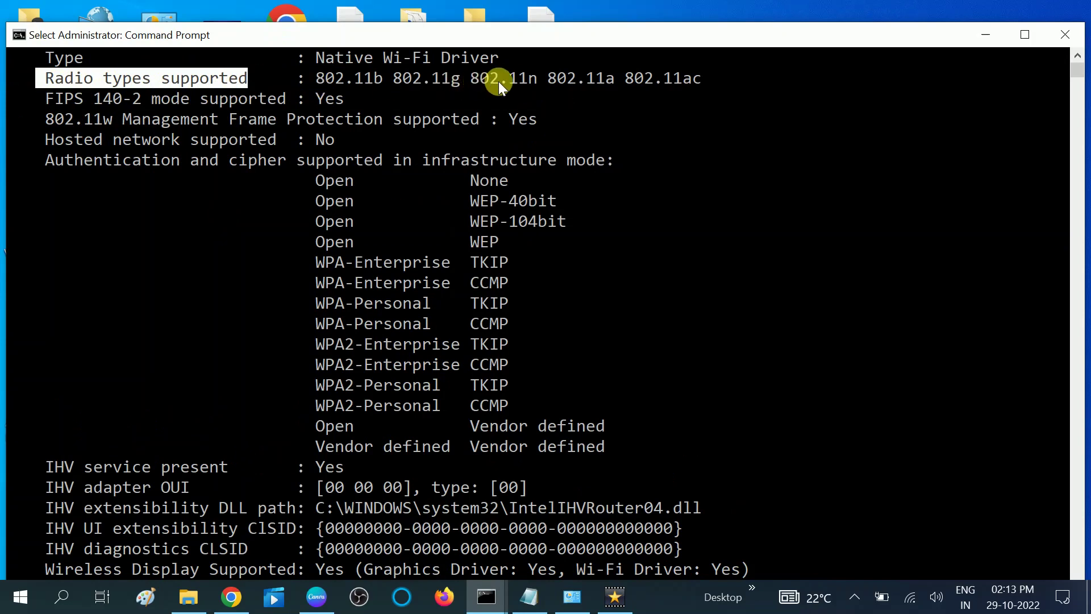
left_click(553, 81)
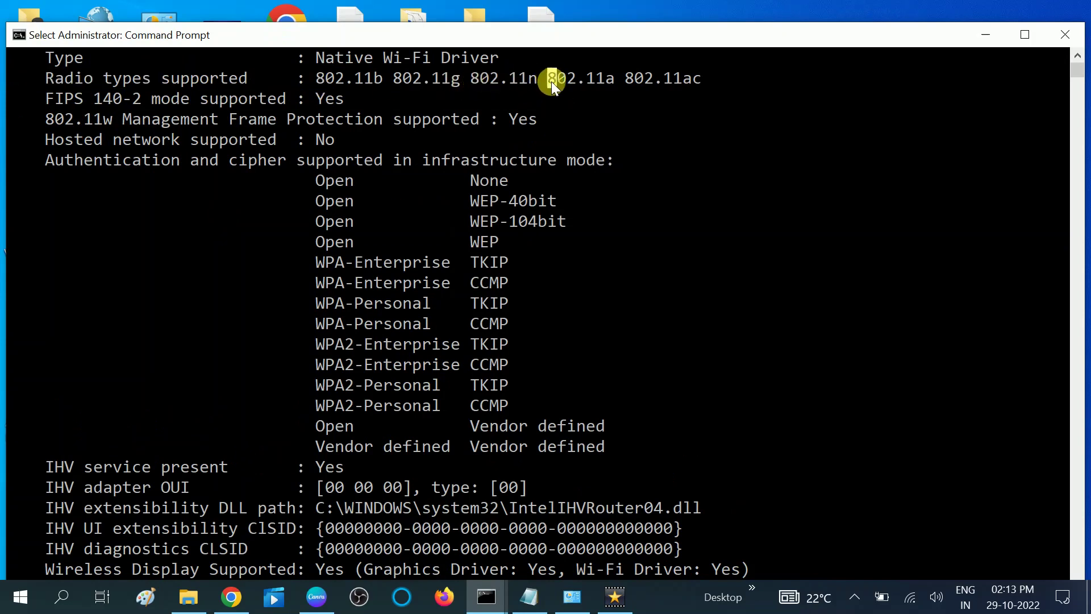
left_click_drag(602, 84, 693, 81)
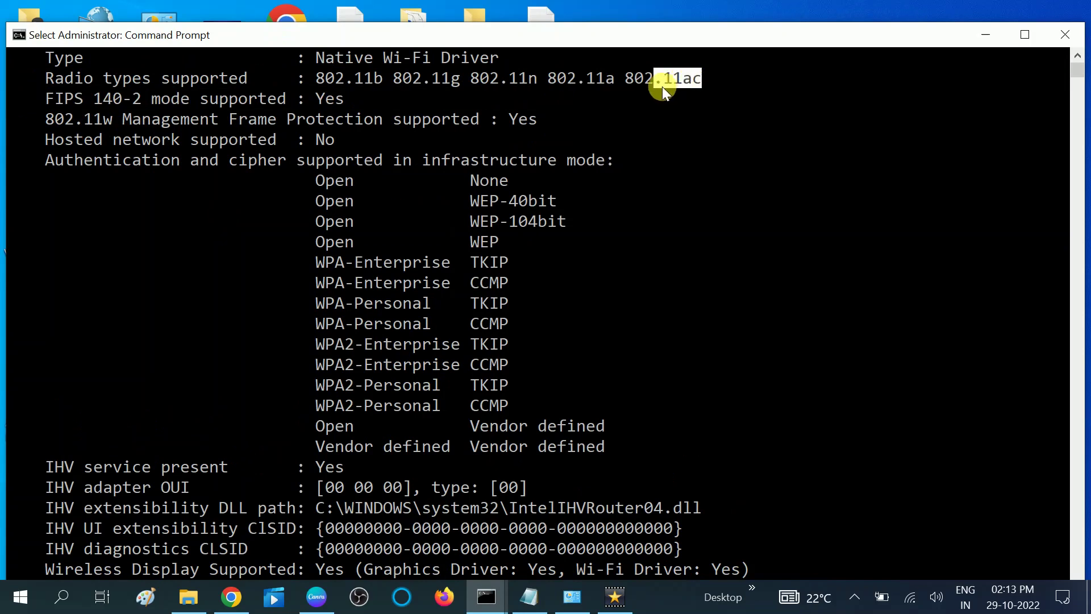
left_click(627, 81)
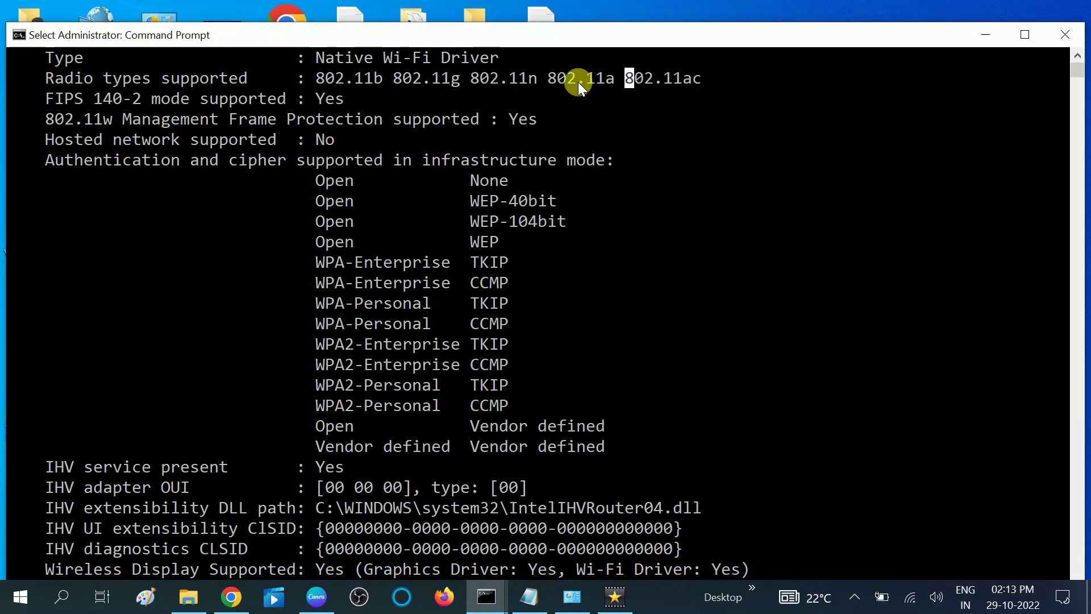
left_click_drag(592, 82, 661, 78)
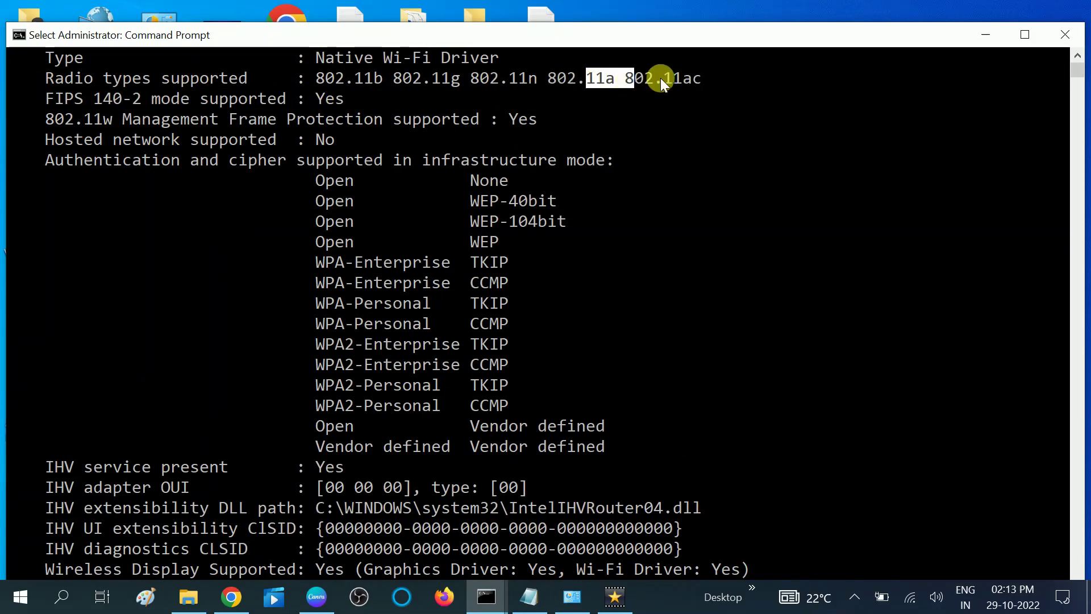
left_click(662, 78)
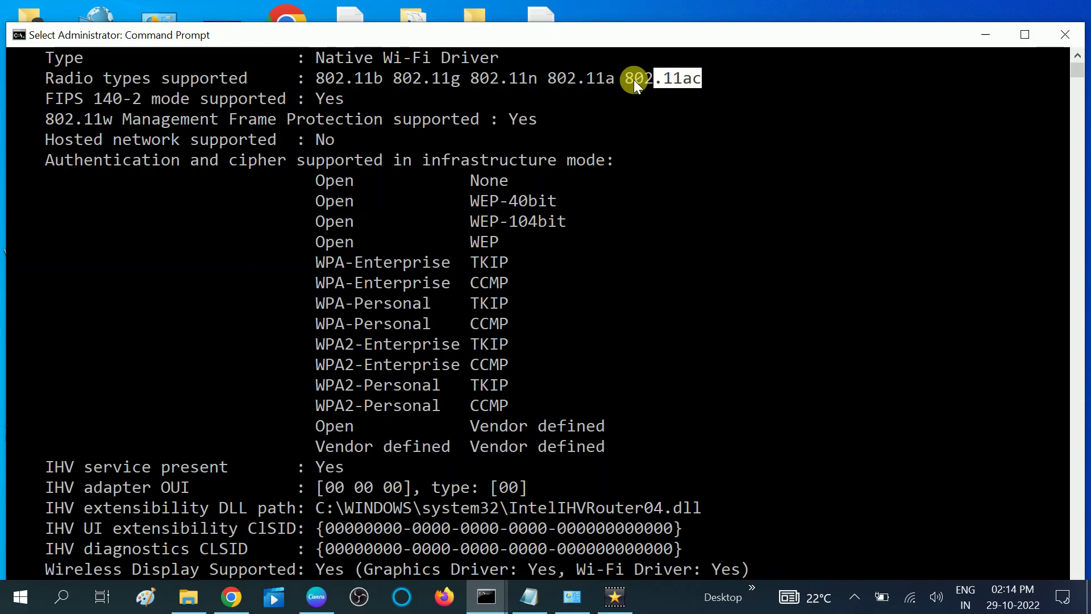
left_click(317, 76)
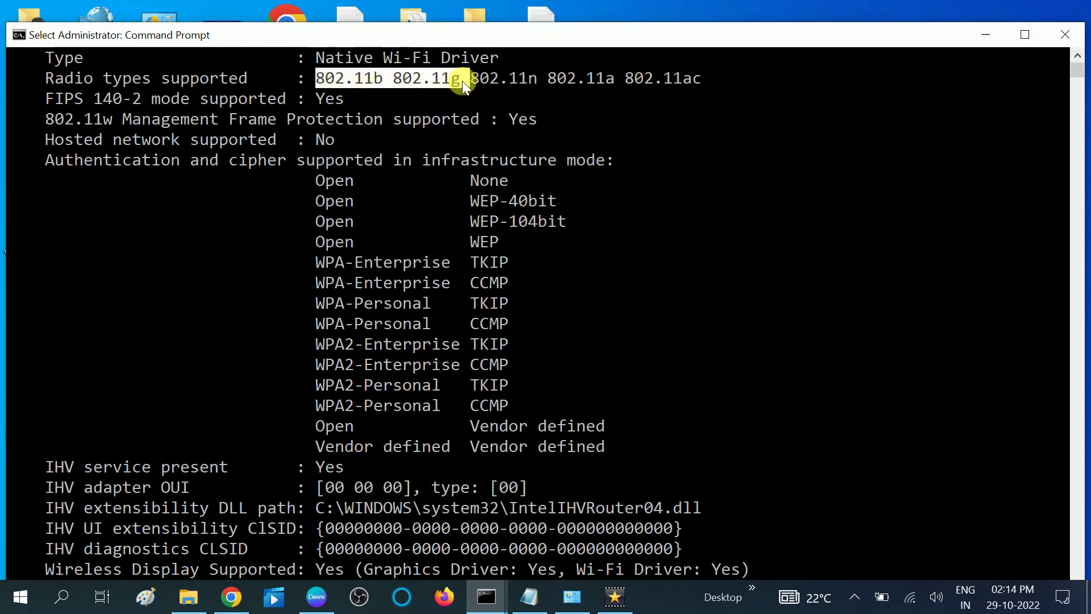
left_click_drag(491, 83, 465, 84)
mouse_move(474, 80)
left_mouse_down()
mouse_move(682, 82)
mouse_move(314, 80)
left_mouse_up()
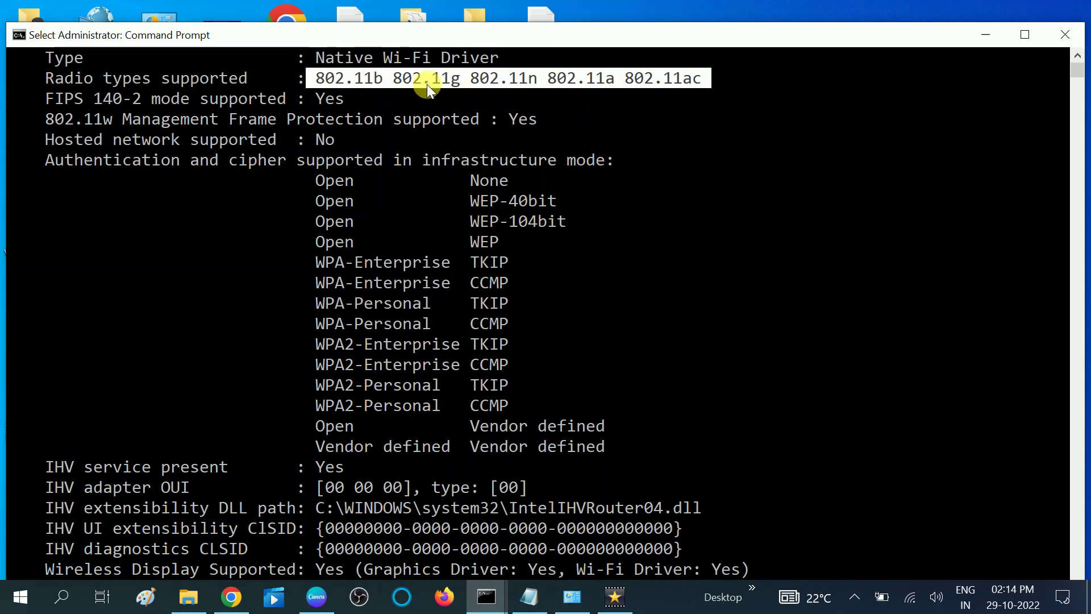
Step: Minimize the console and start a Windows search for Device Manager
left_click(985, 35)
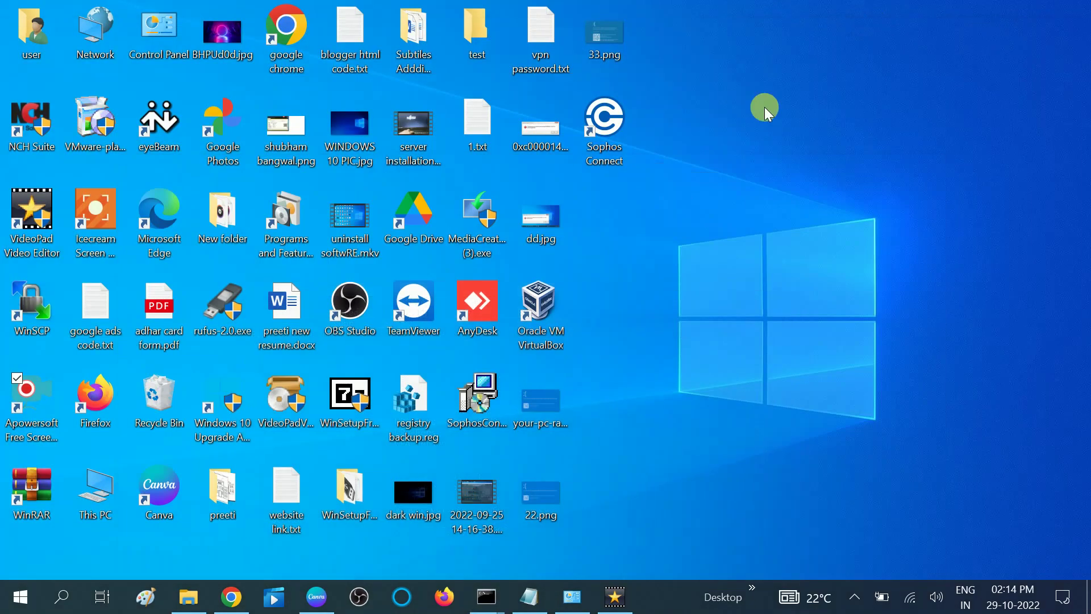
left_click(60, 601)
type("dev")
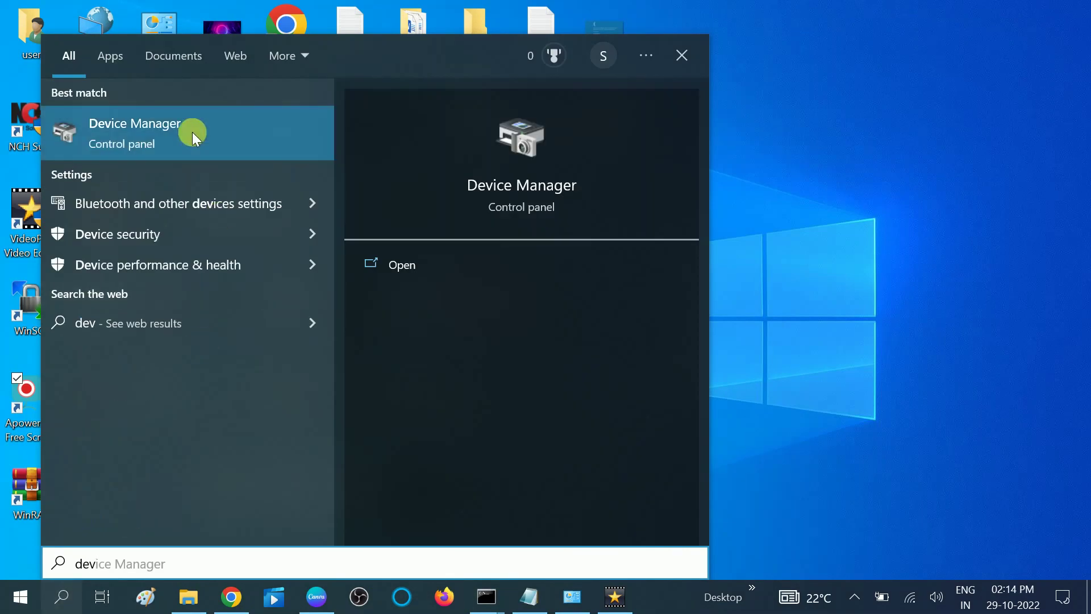
Step: Maximize Device Manager, expand Network adapters to show the Intel Dual Band Wireless-AC 3168, and show nearby networks
left_click(192, 133)
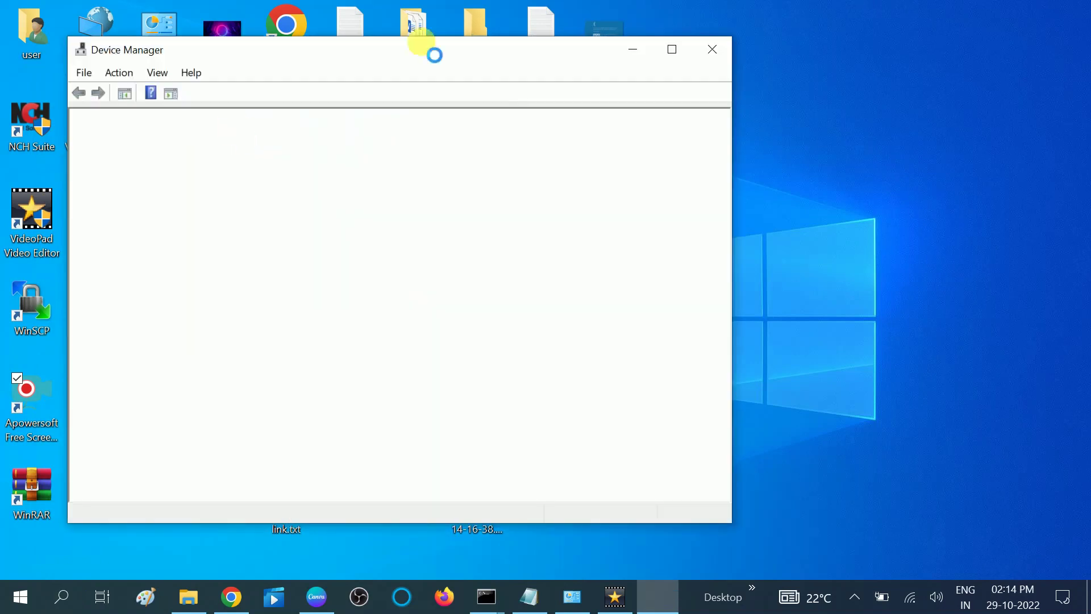
left_click(673, 52)
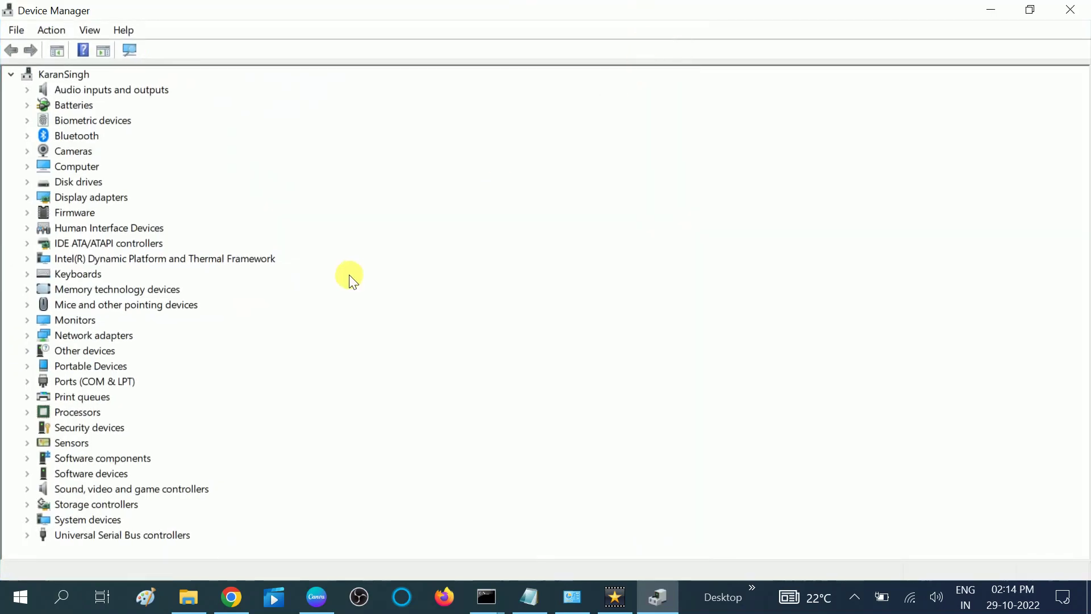
left_click(26, 335)
scroll(129, 353, "down", 2)
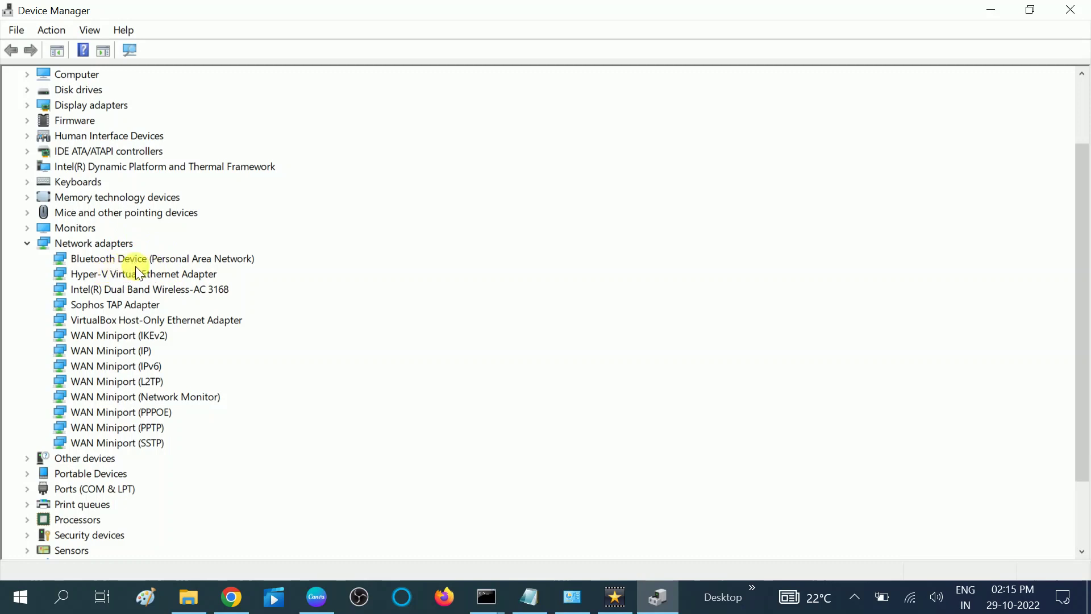
left_click(912, 600)
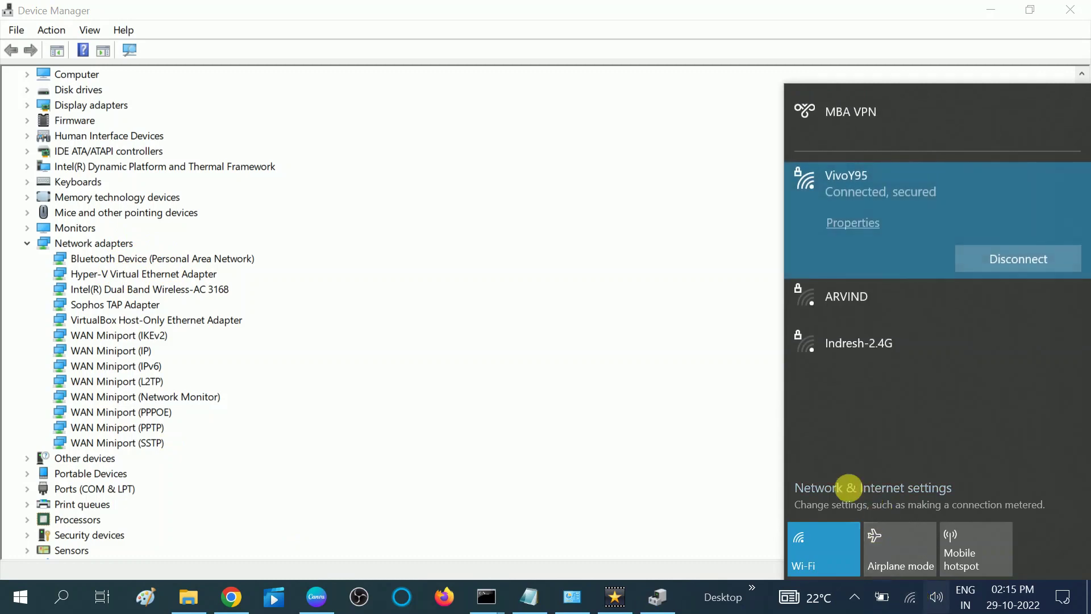
Step: Go to Network & Internet settings and bring up the Network Connections adapter list
left_click(895, 493)
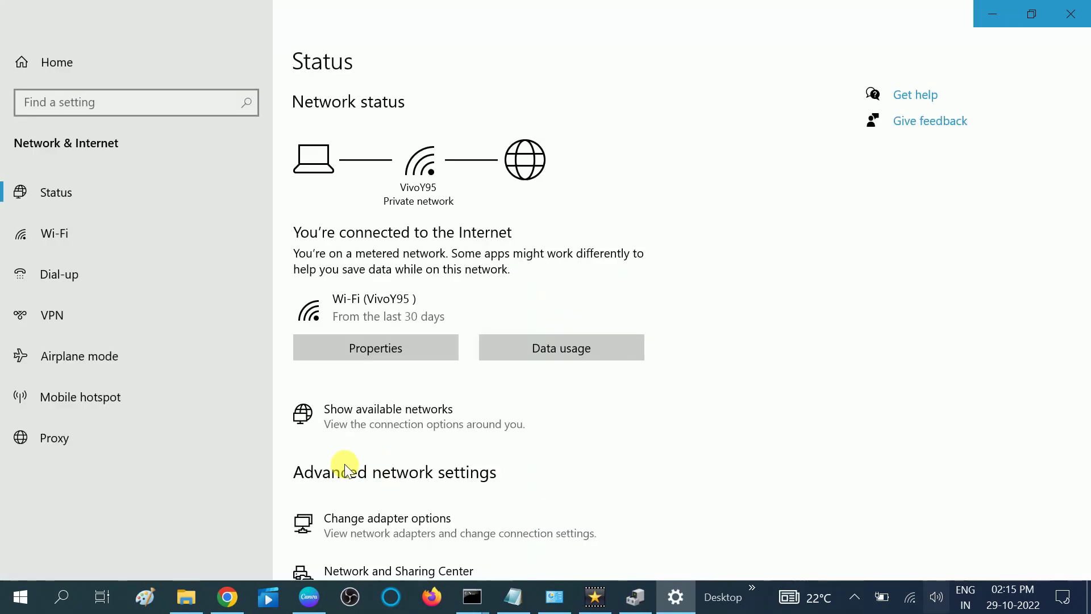
scroll(345, 469, "down", 2)
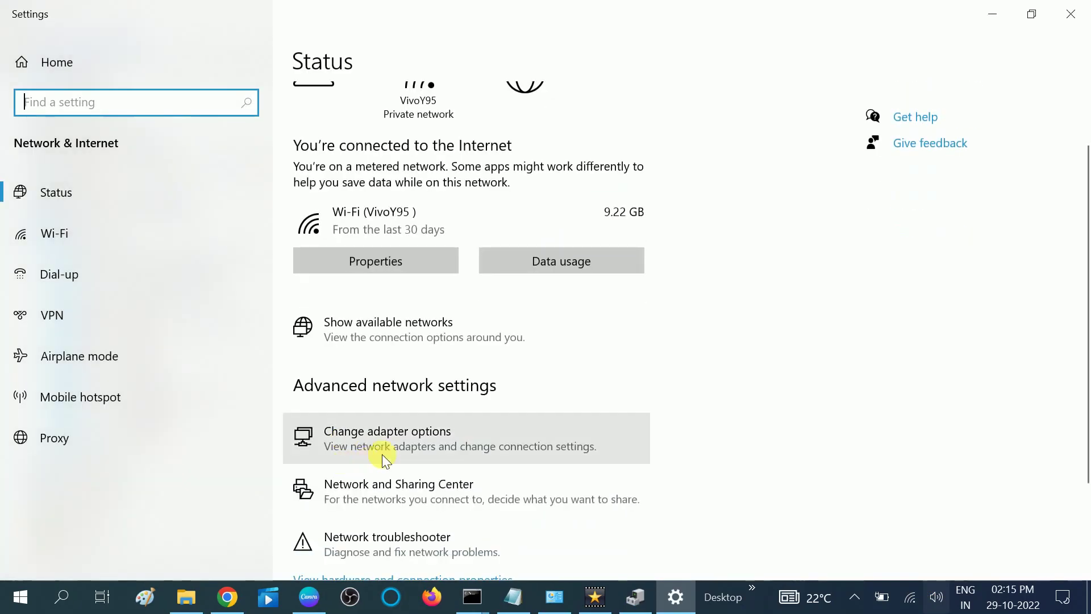
left_click(433, 439)
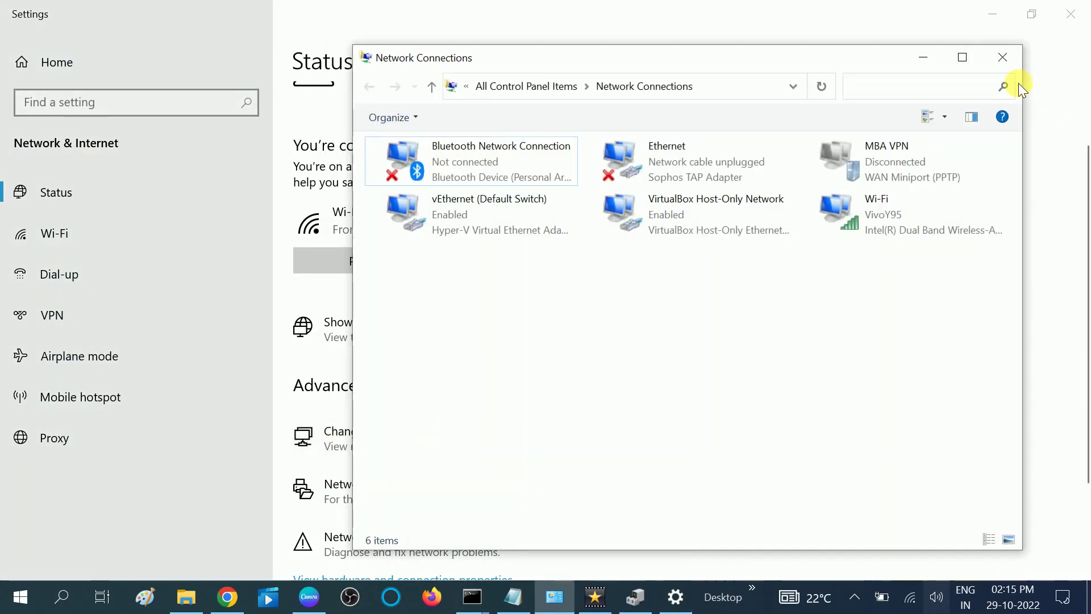
Step: Maximize Network Connections, select the Wi-Fi connection and glance at Device Manager and Settings
left_click(962, 58)
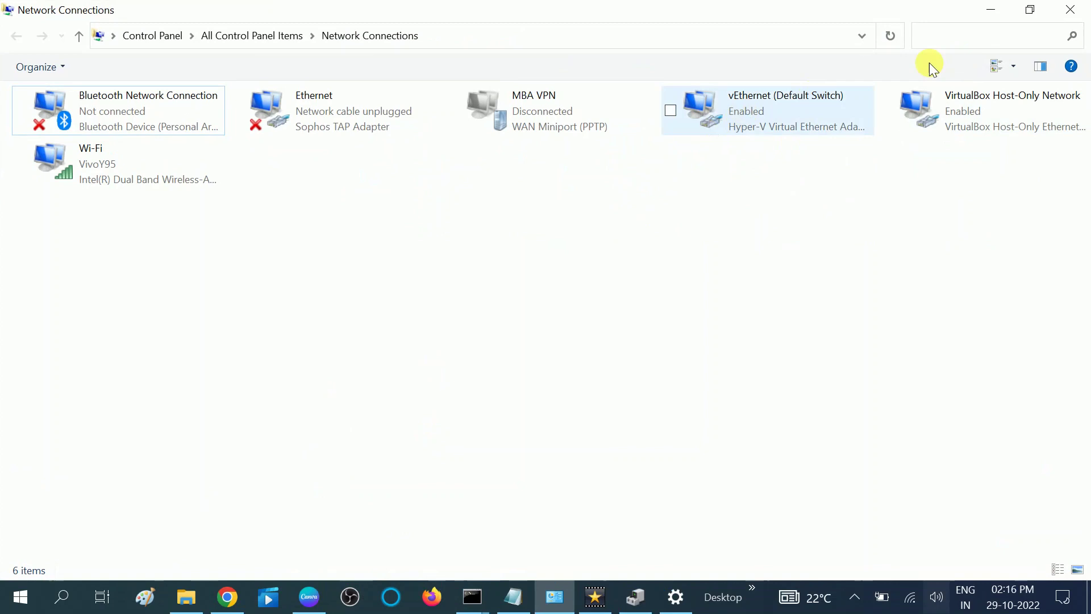
left_click(118, 174)
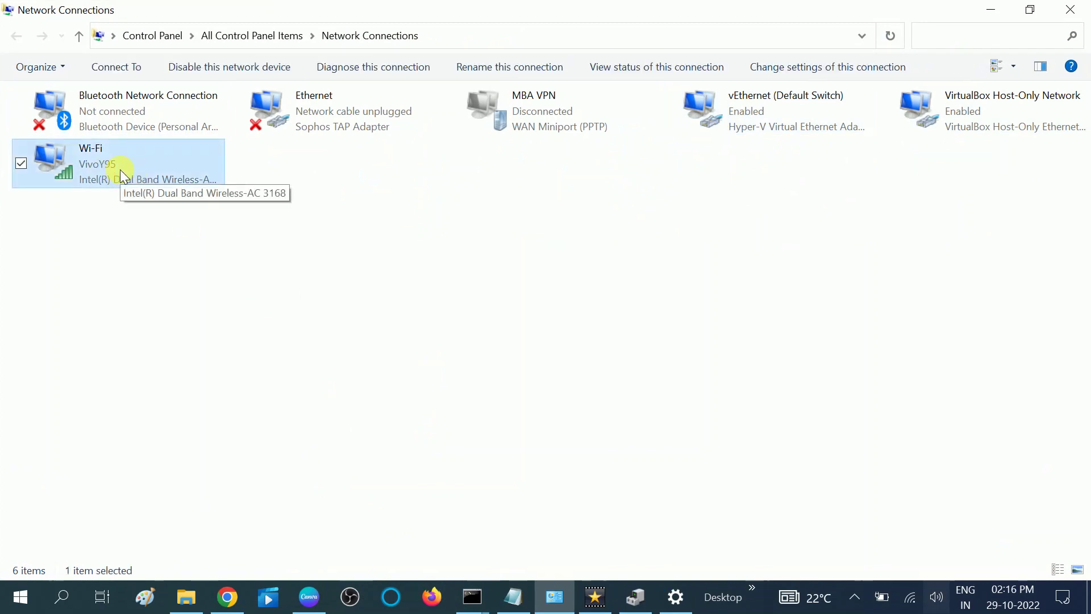
right_click(116, 161)
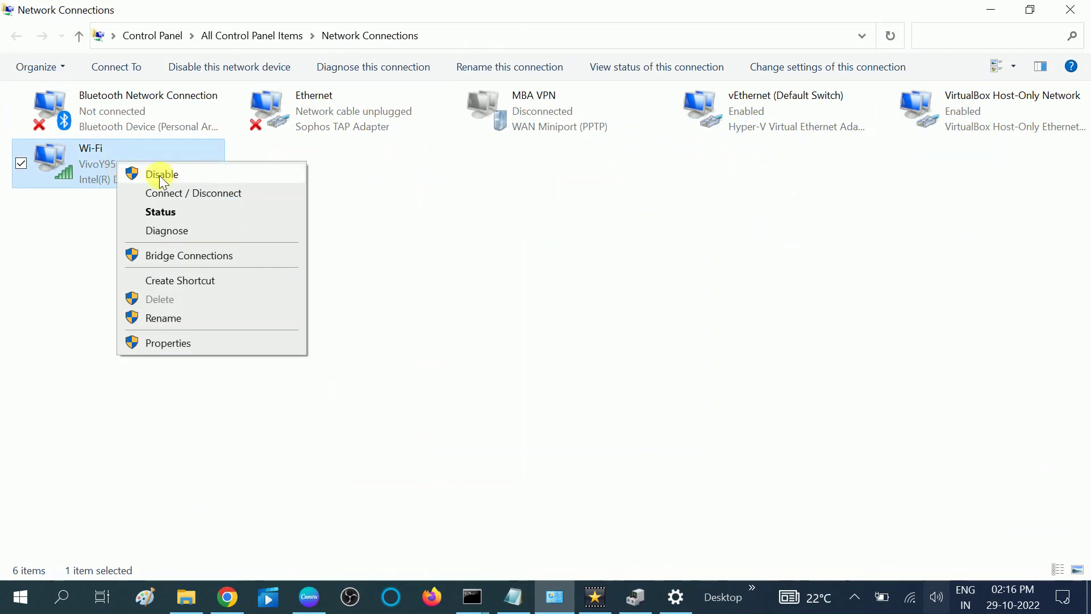
left_click(633, 599)
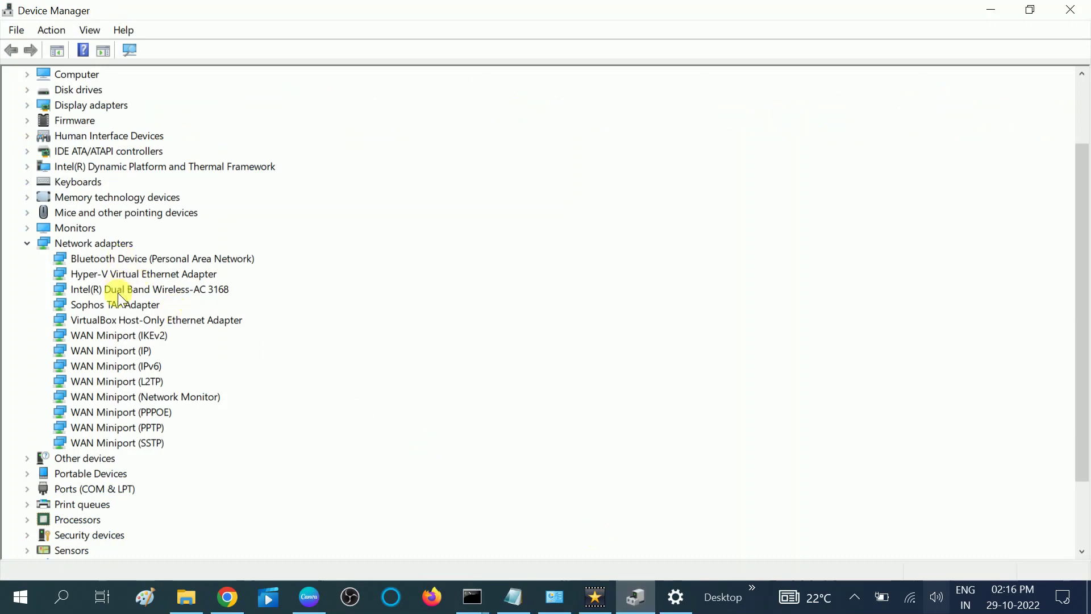
left_click(675, 597)
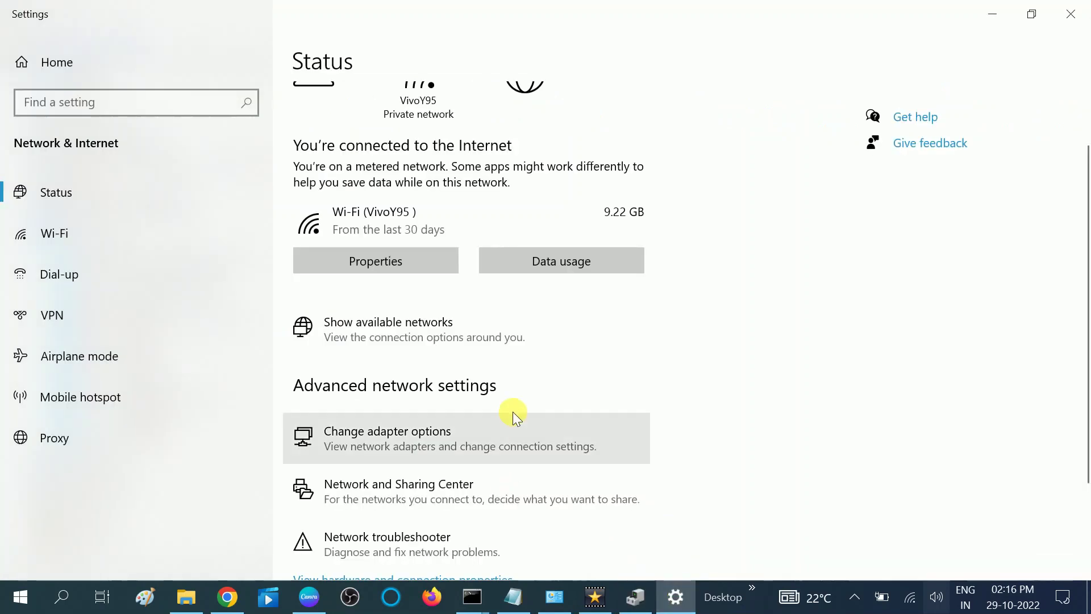
left_click(554, 597)
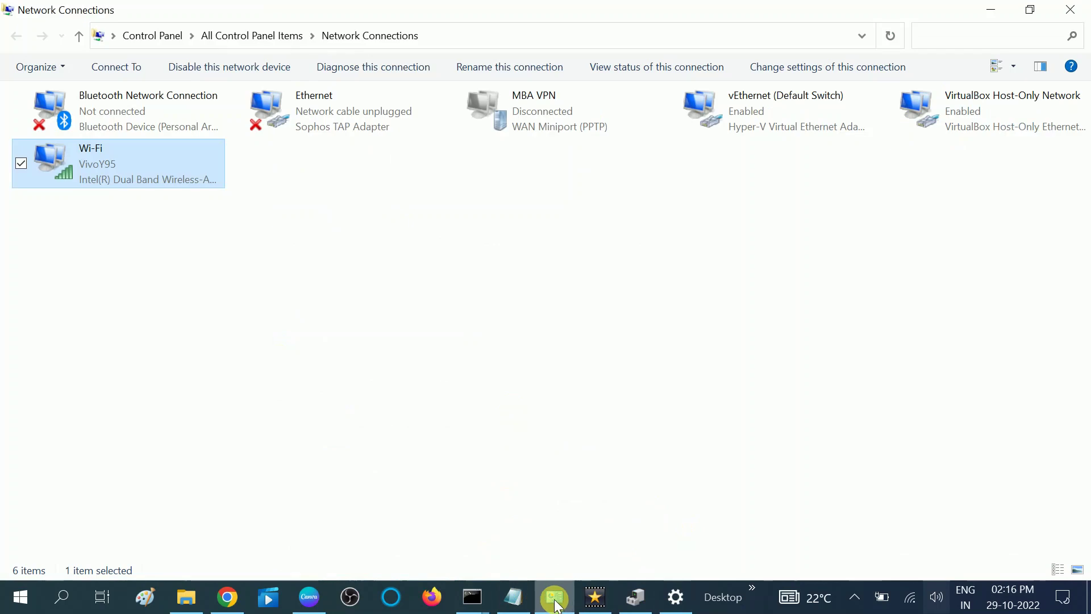
Step: Disable the Wi-Fi connection and refresh the list so it shows as Disabled
right_click(159, 156)
left_click(199, 169)
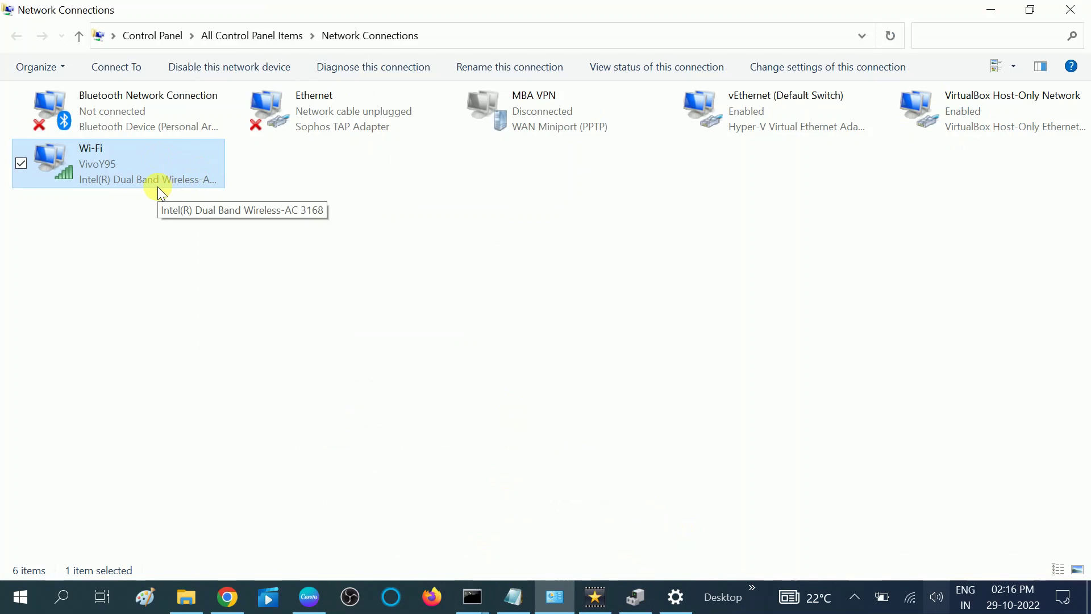
right_click(425, 233)
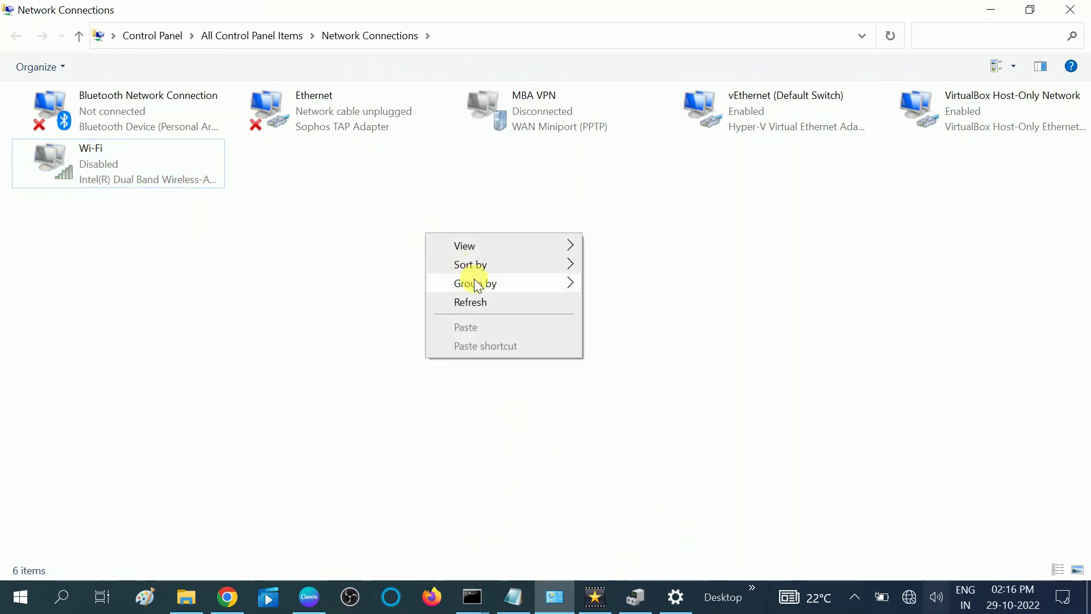
left_click(470, 302)
left_click(147, 166)
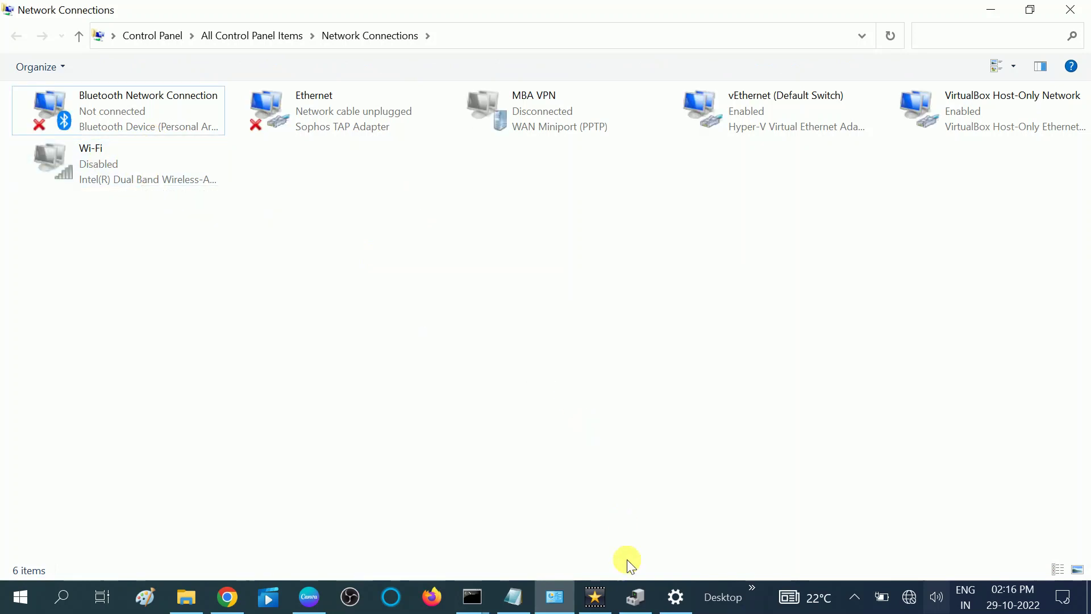
Step: Enable the Intel(R) Dual Band Wireless-AC 3168 device from Device Manager
left_click(636, 597)
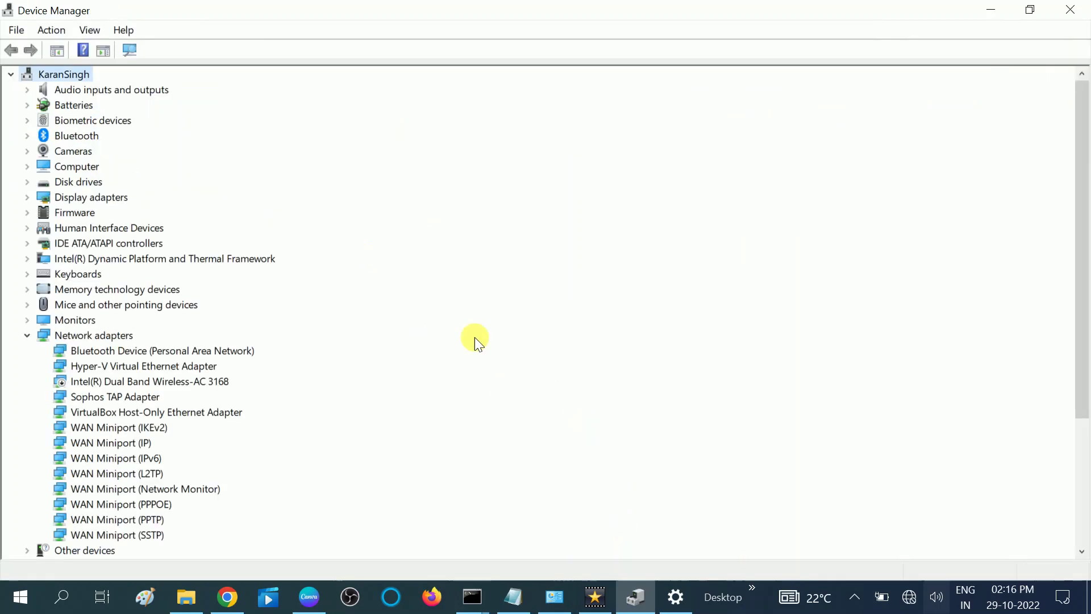
left_click(90, 382)
scroll(301, 380, "down", 3)
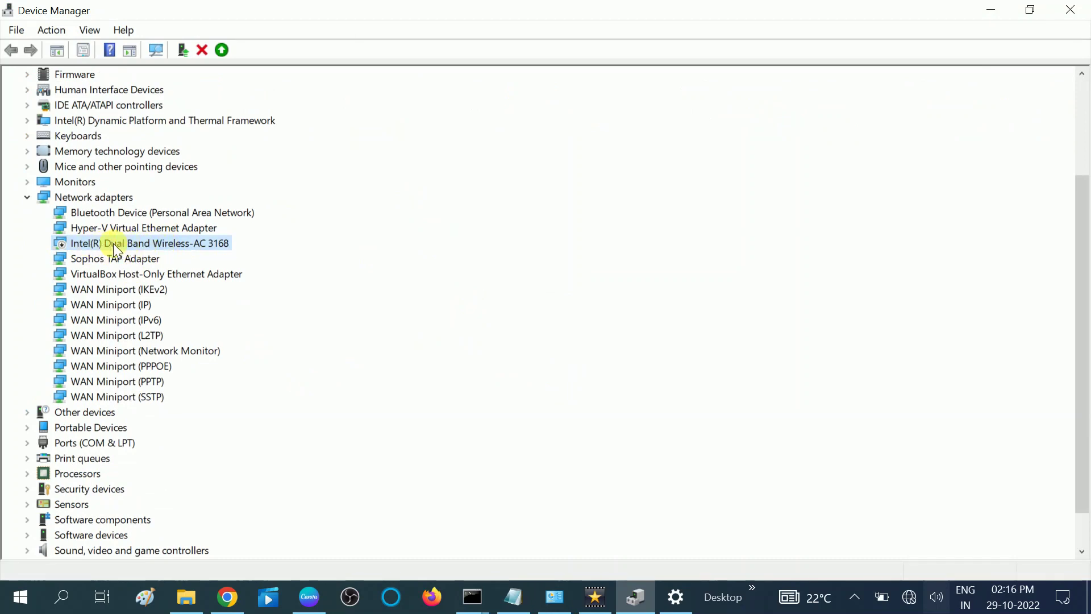
right_click(147, 243)
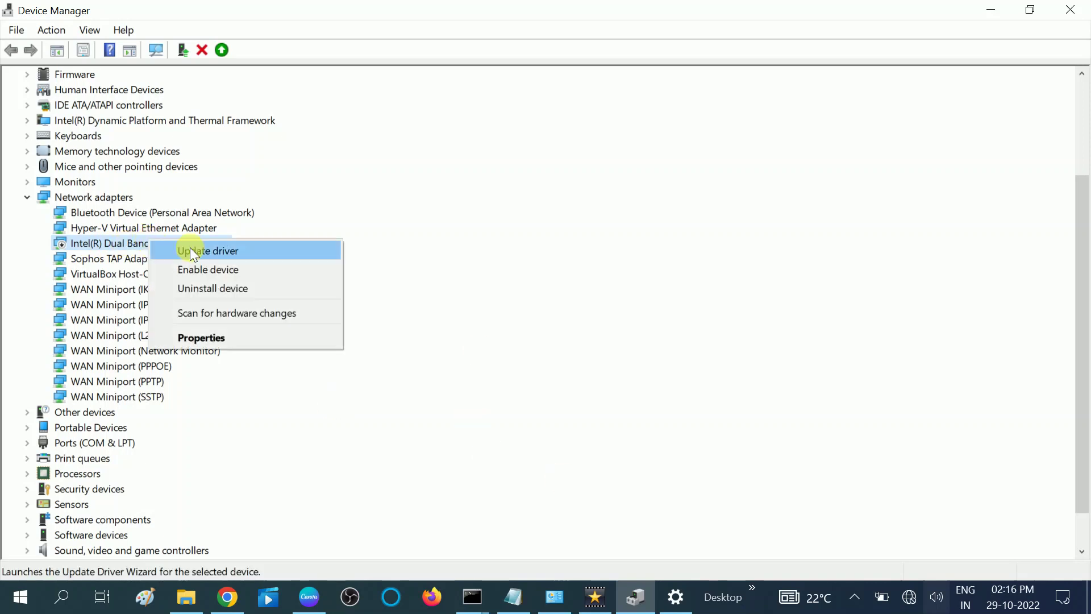
left_click(203, 267)
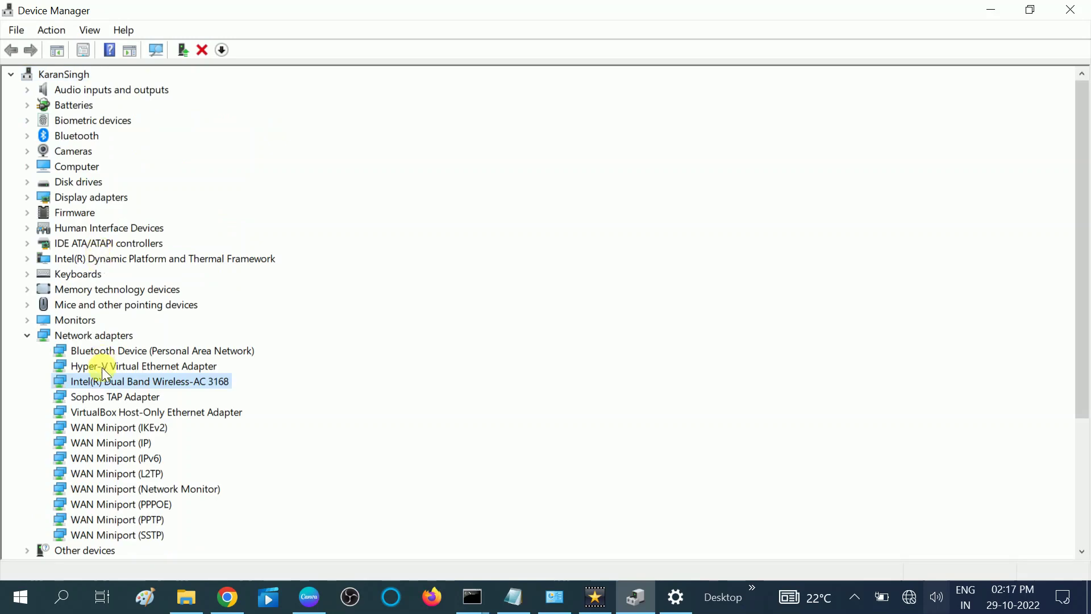
scroll(199, 368, "down", 2)
scroll(199, 368, "down", 1)
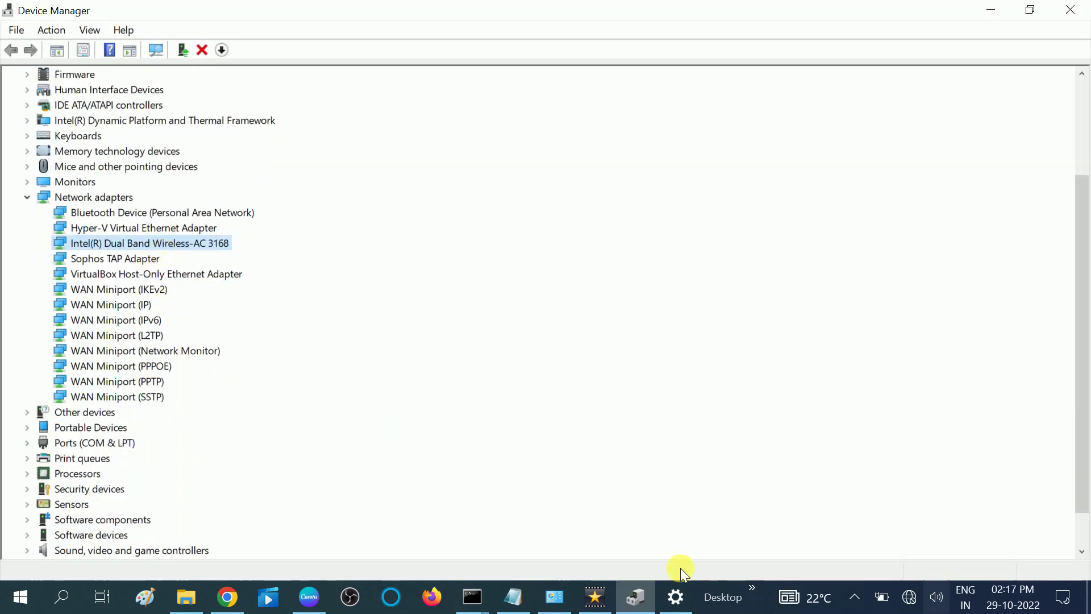
Step: Refresh Network Connections so Wi-Fi shows as Enabled
left_click(551, 594)
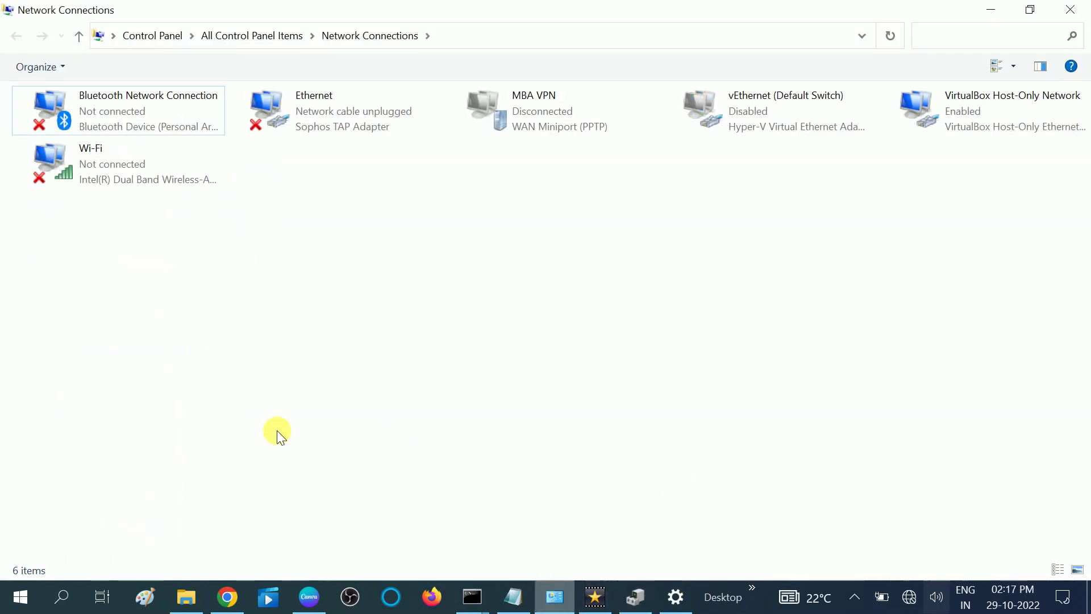
right_click(391, 262)
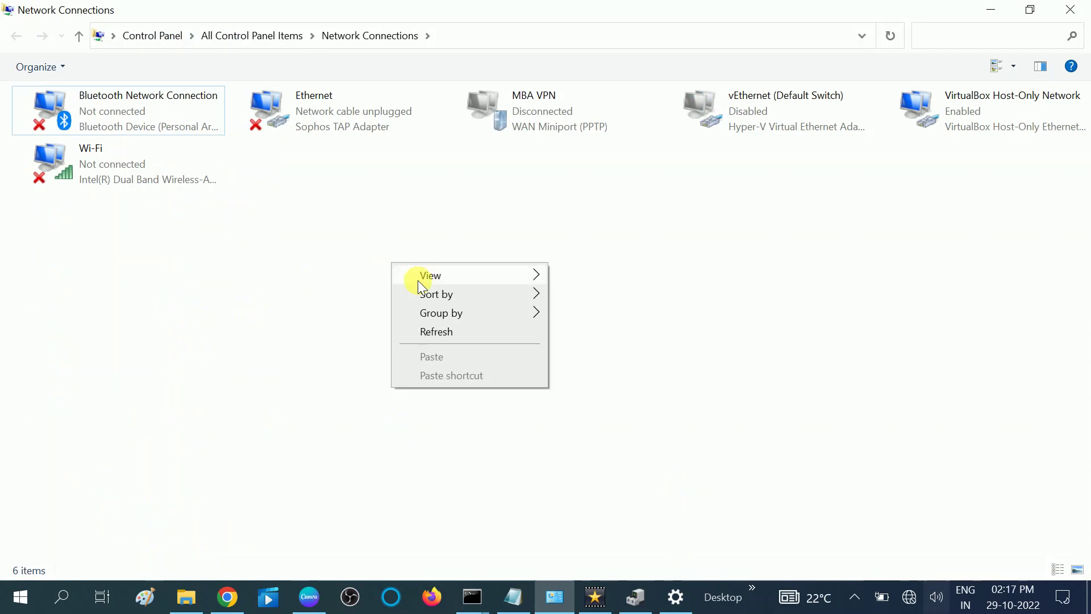
left_click(445, 333)
Step: Connect to the VivoY95 network from the tray flyout and minimize Network Connections
left_click(910, 597)
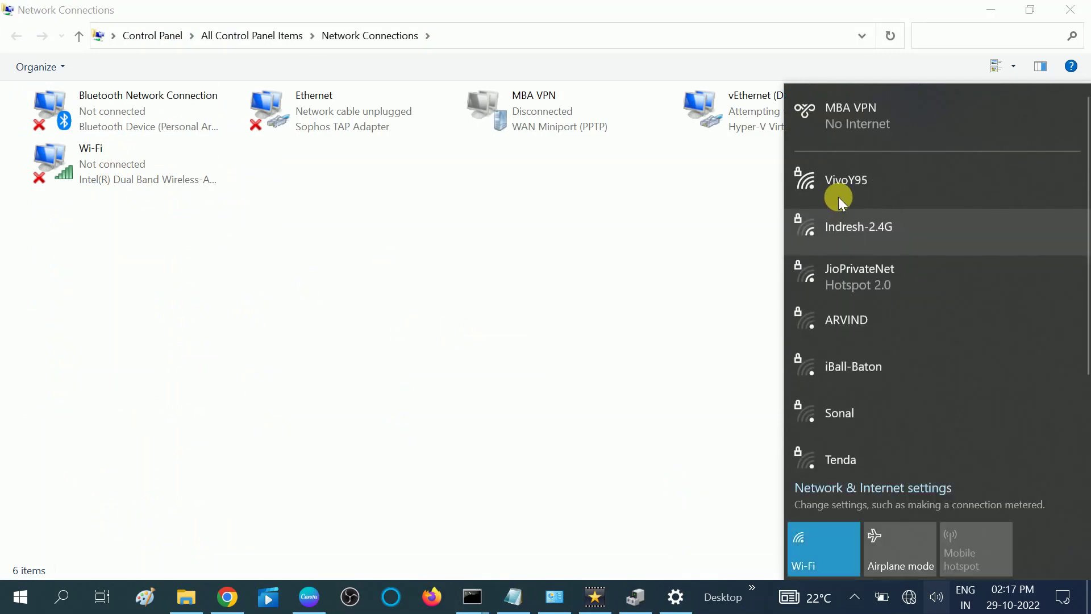
left_click(857, 180)
left_click(1031, 264)
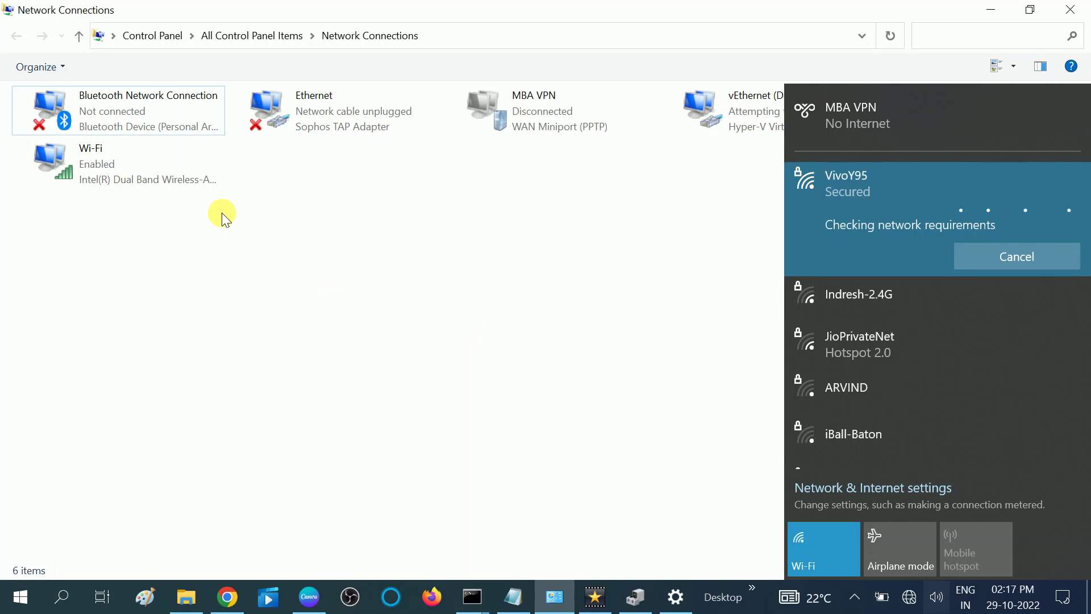
left_click(140, 168)
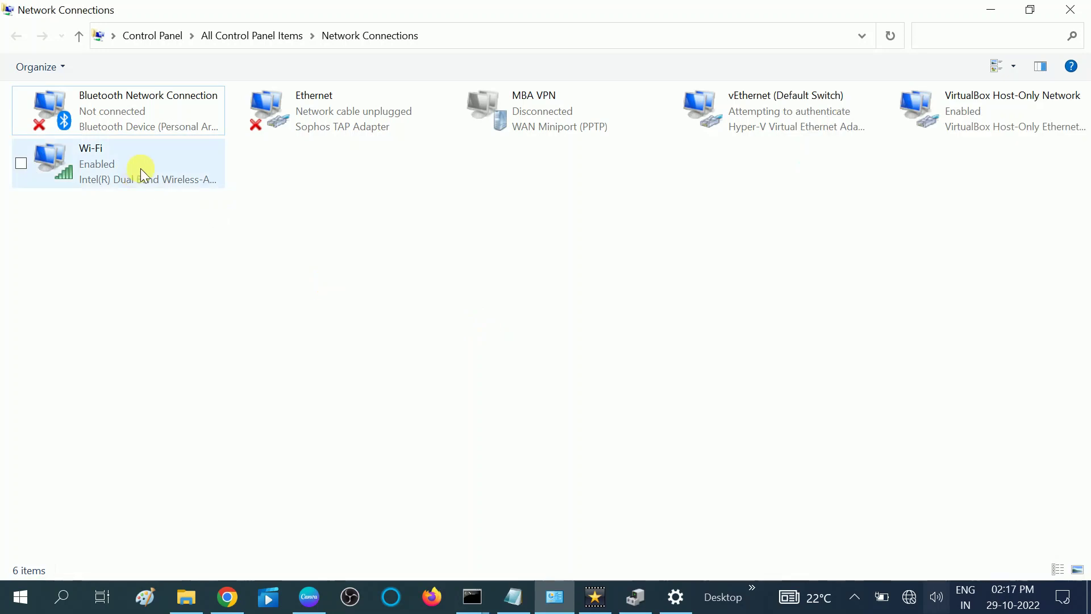
left_click(1004, 14)
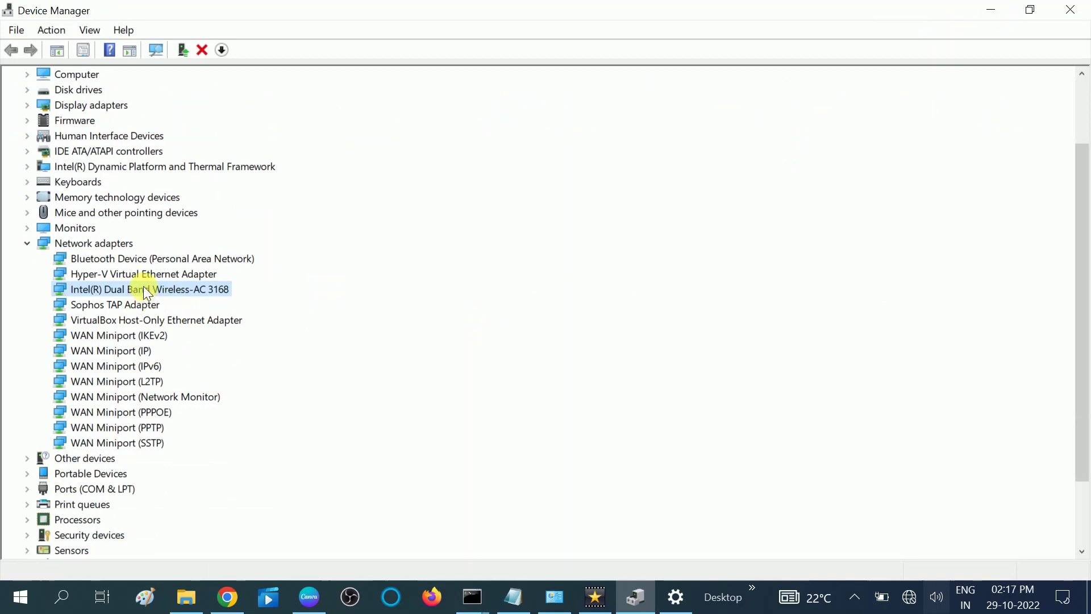
right_click(144, 286)
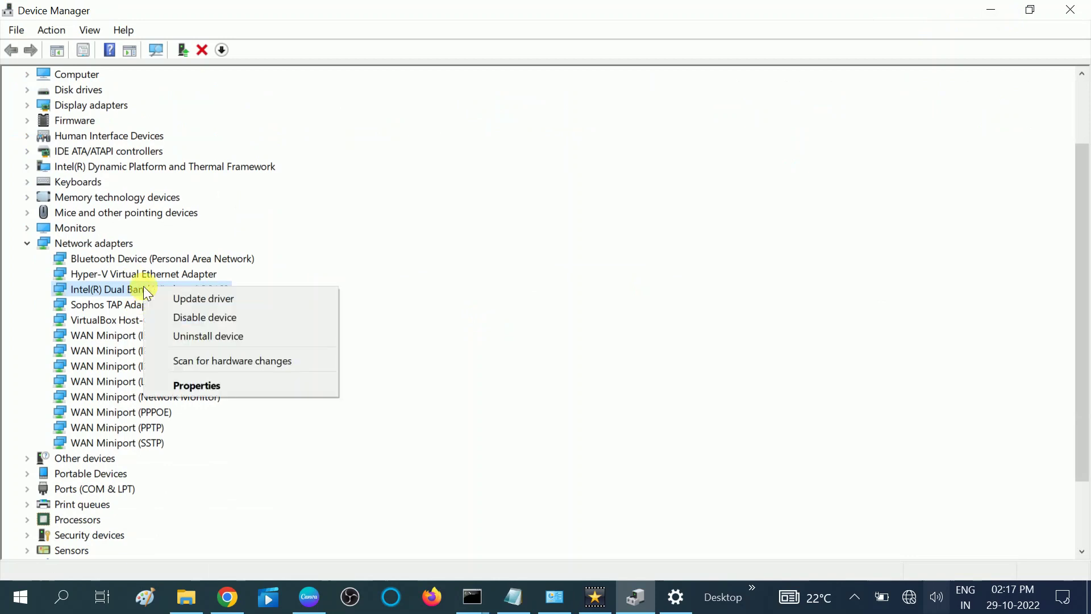
left_click(203, 298)
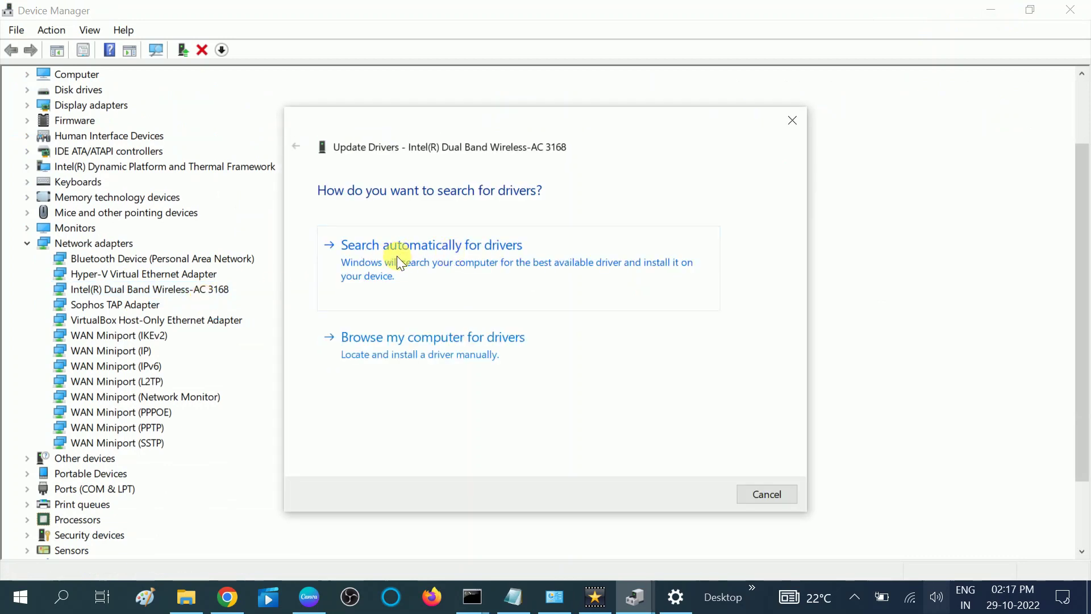
left_click(397, 261)
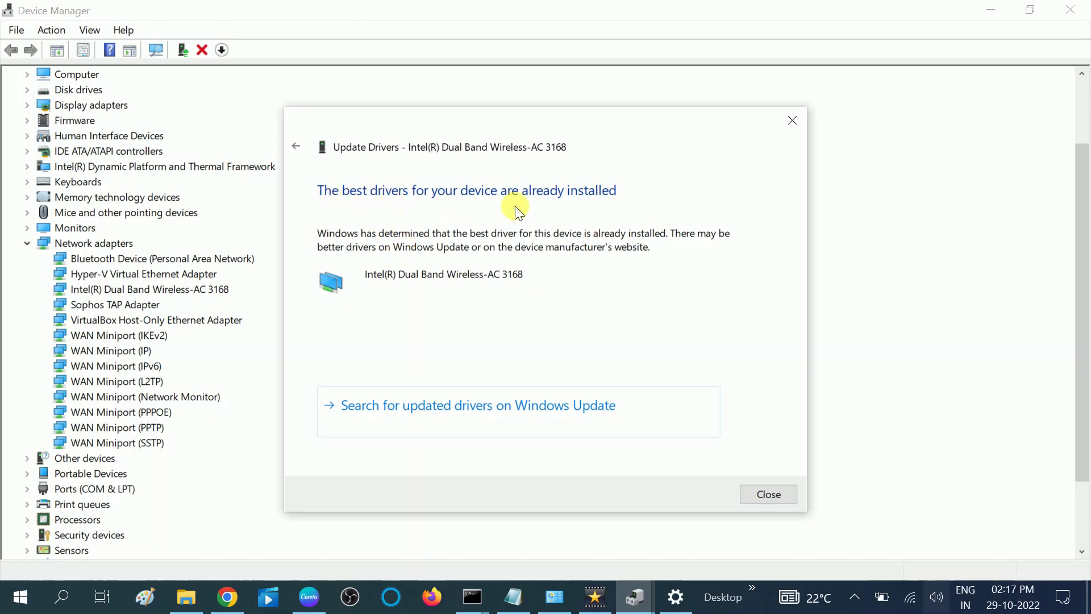
left_click(770, 494)
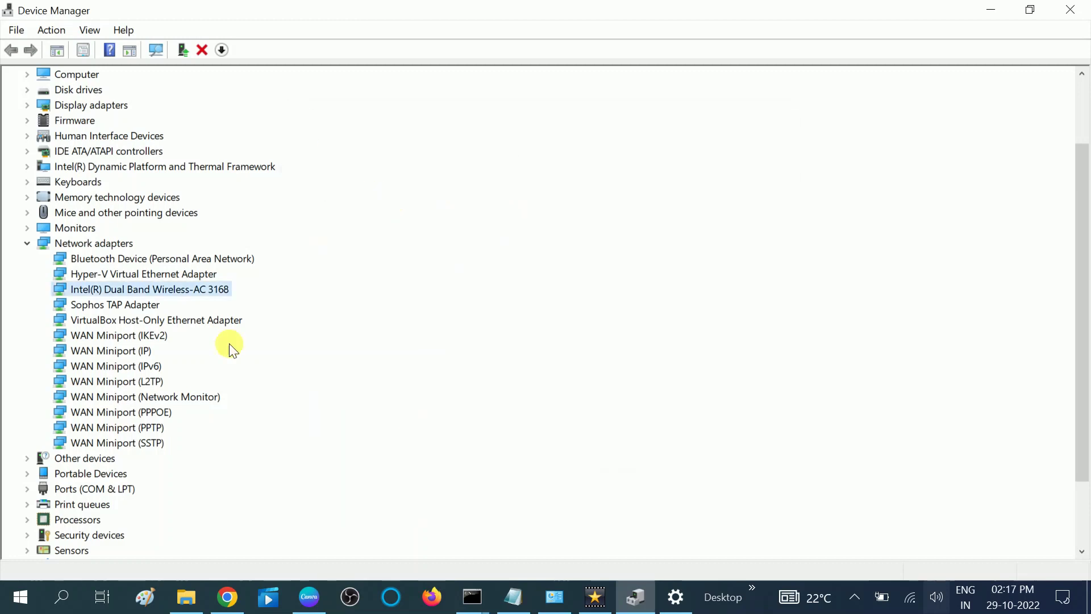
Step: In the adapter's Advanced properties, set Preferred Band to '3. Prefer 5GHz band'
right_click(172, 289)
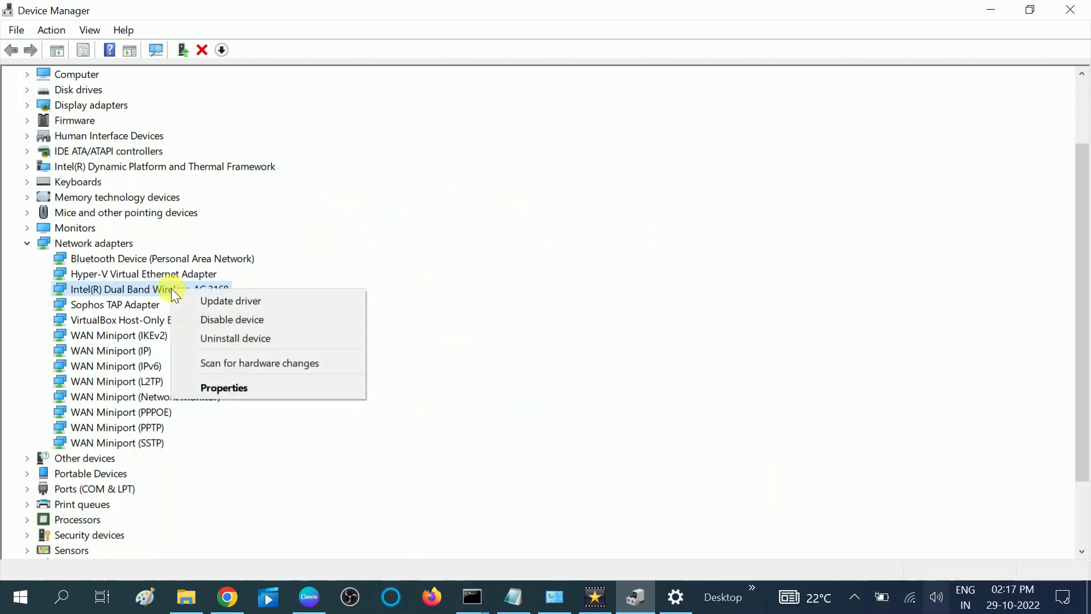
left_click(227, 388)
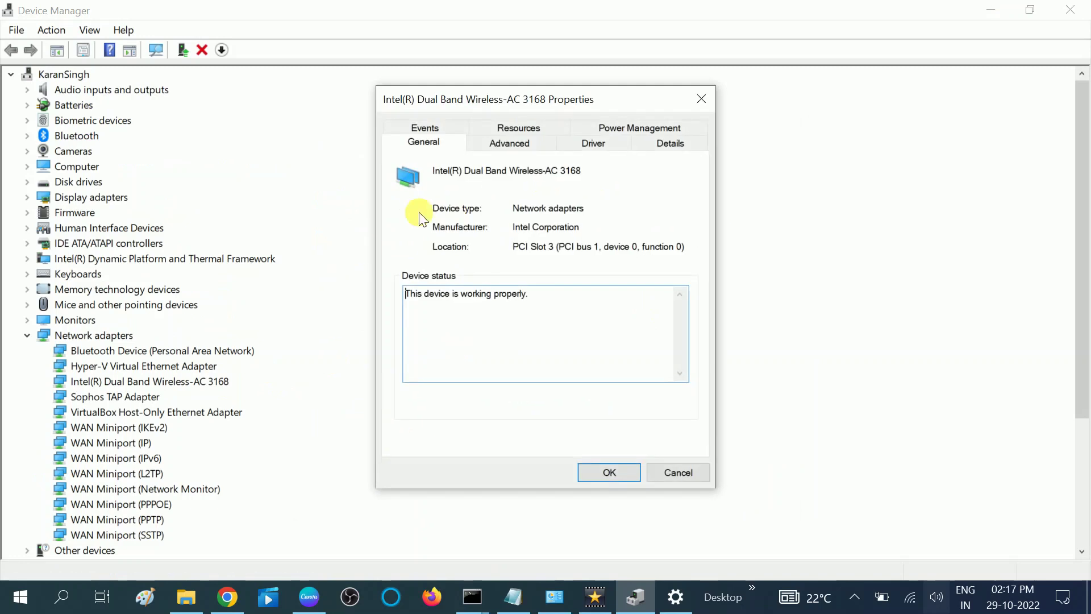
left_click(511, 145)
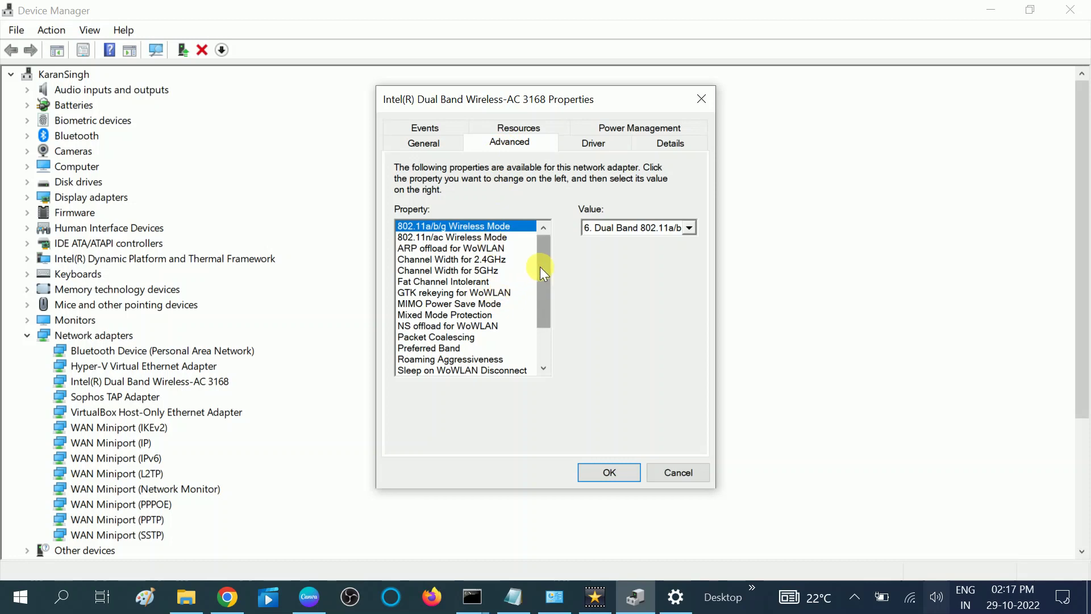
left_click_drag(540, 267, 538, 291)
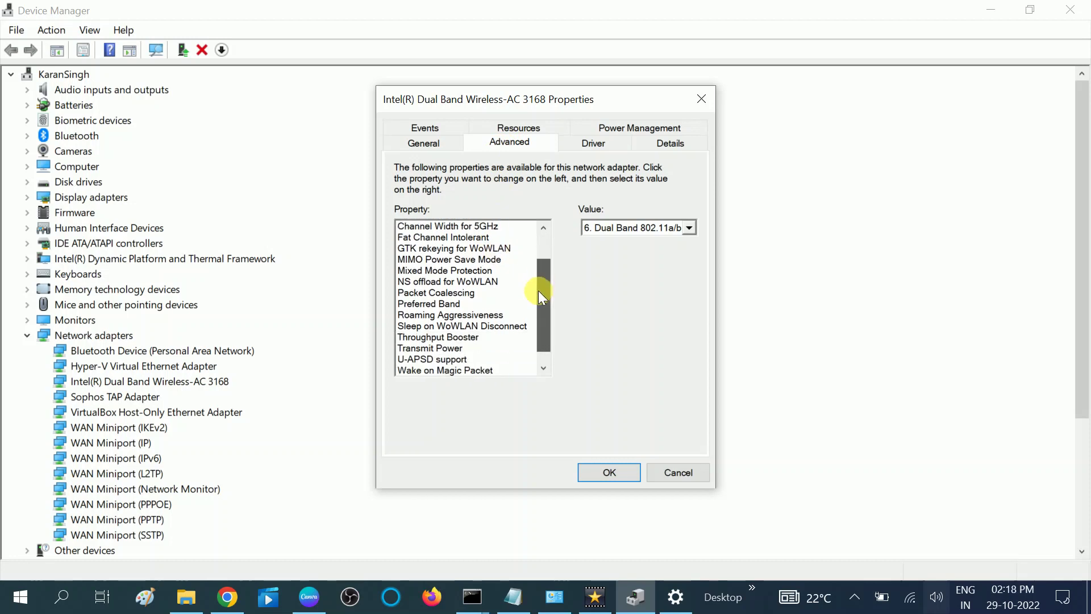
left_click(438, 303)
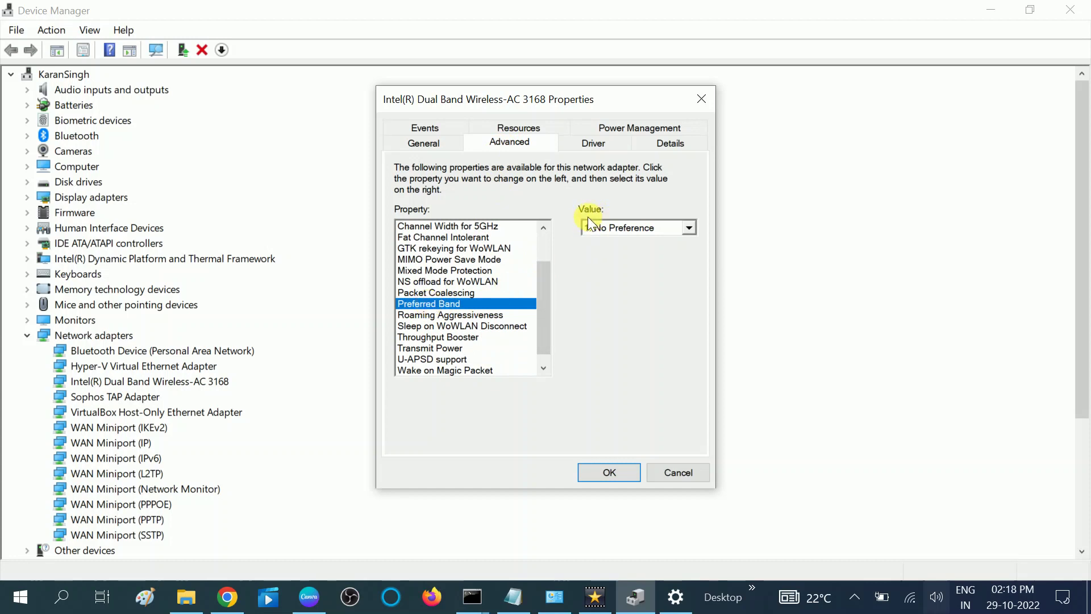
left_click(653, 227)
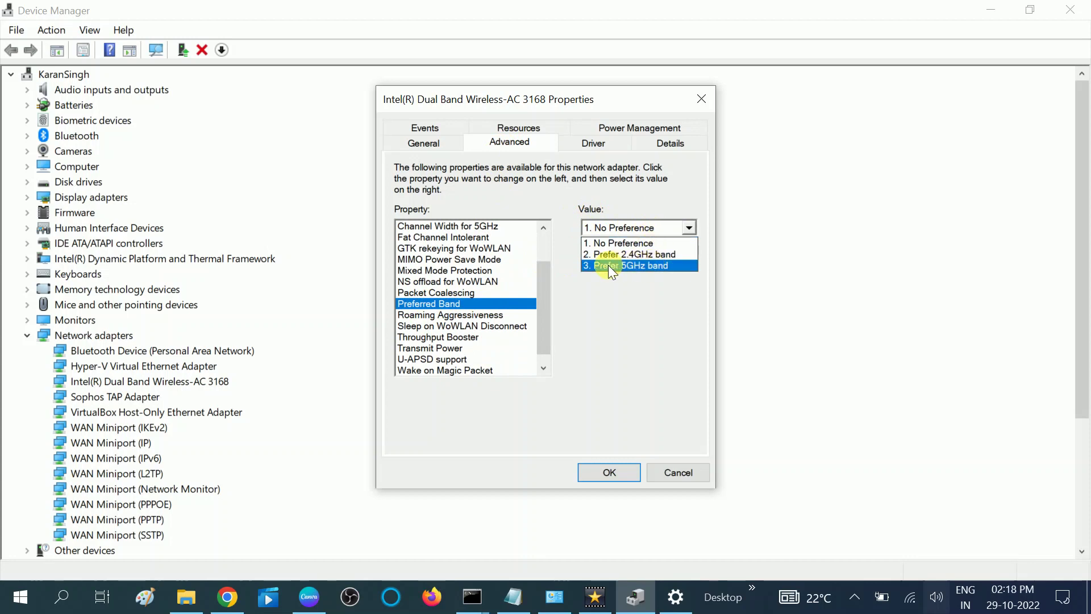
left_click(652, 267)
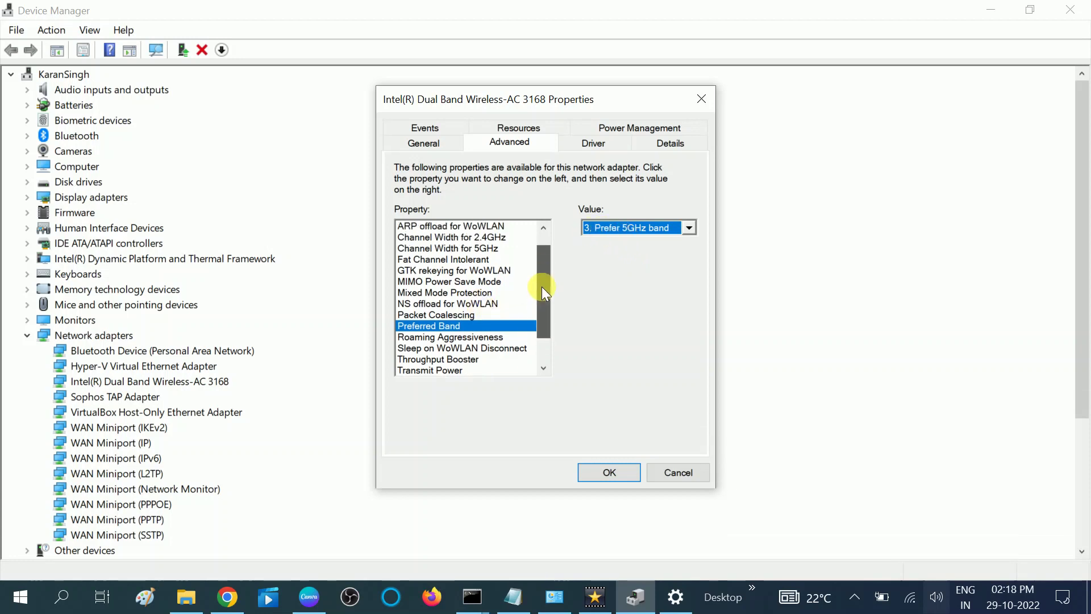
left_click_drag(541, 304, 541, 262)
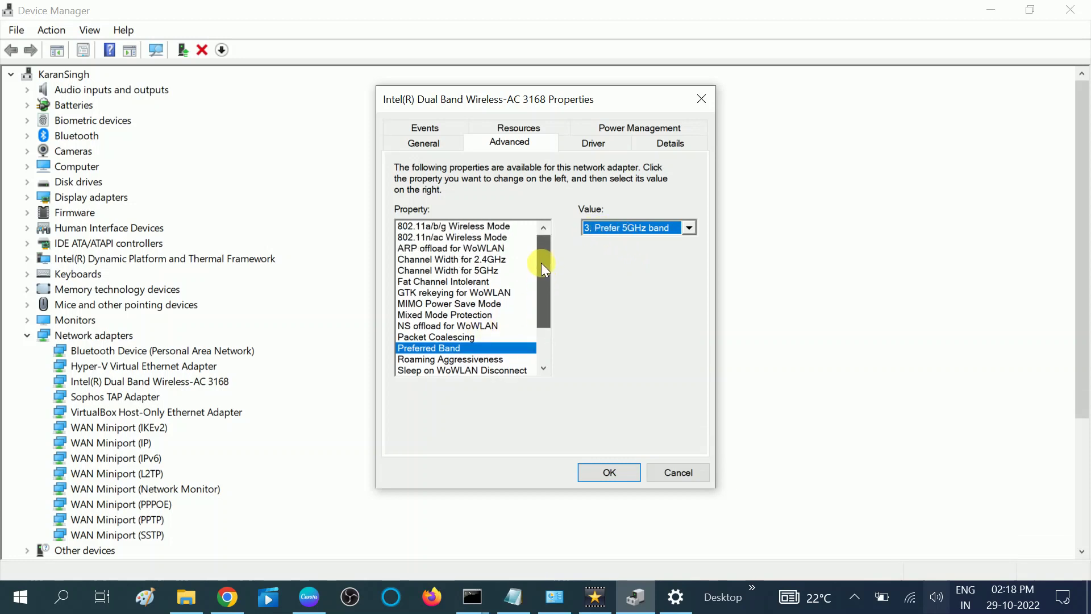
Step: Set 802.11n/ac Wireless Mode to 802.11ac and apply the properties with OK
left_click(428, 237)
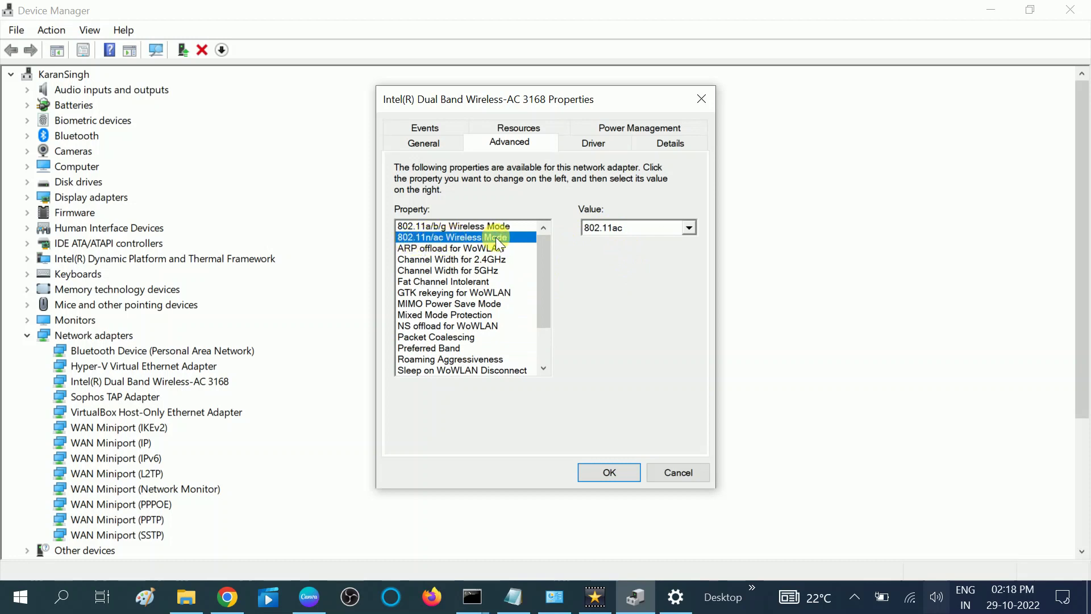
left_click(623, 227)
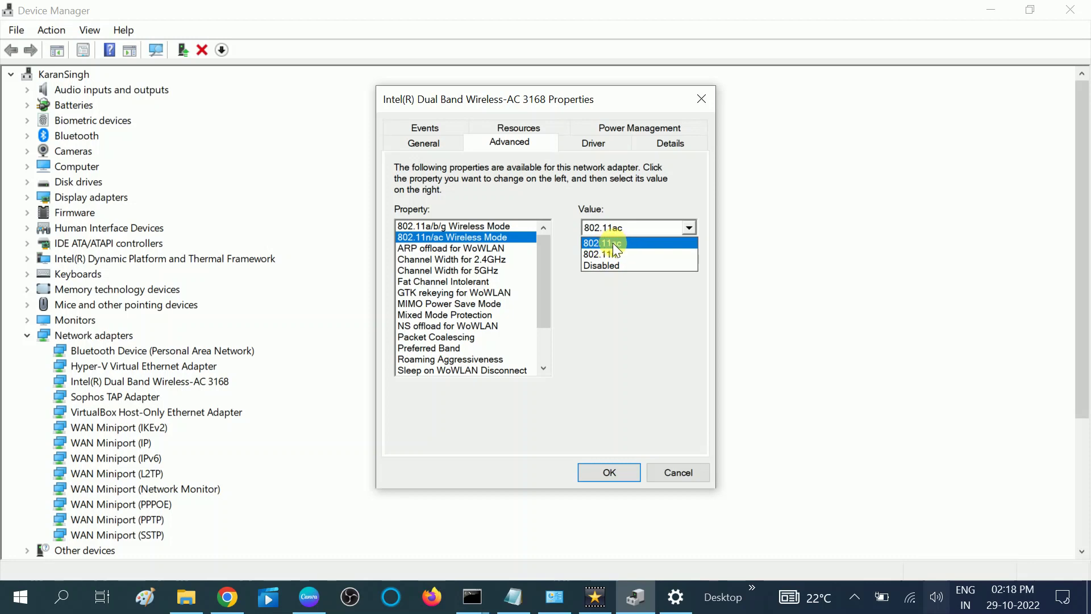
left_click(612, 243)
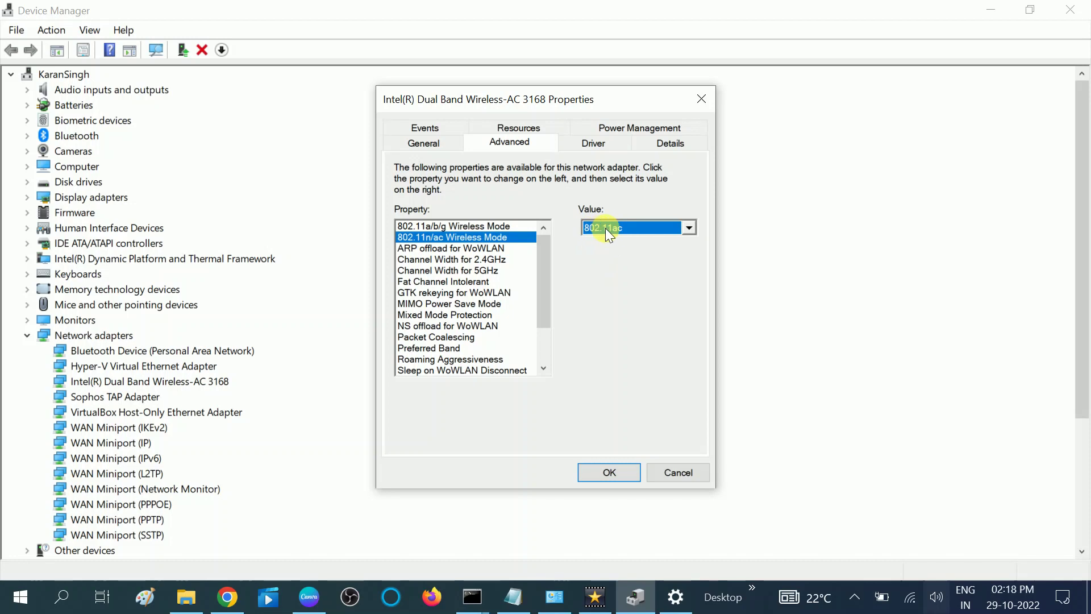
left_click(607, 475)
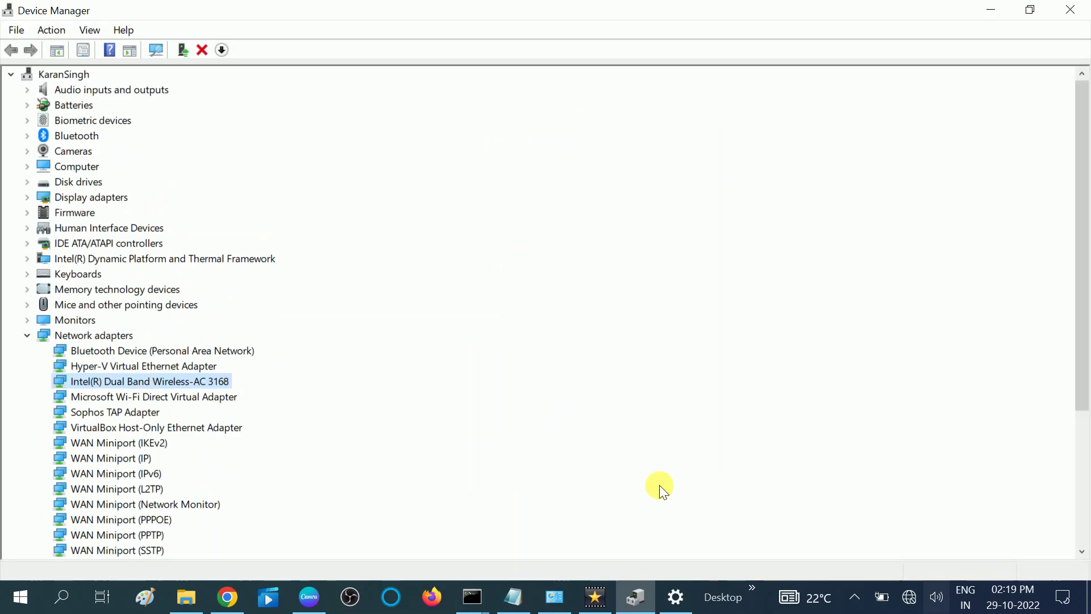
Step: Connect to the VivoY95 Wi-Fi network from the taskbar flyout, then dismiss the flyout
left_click(908, 598)
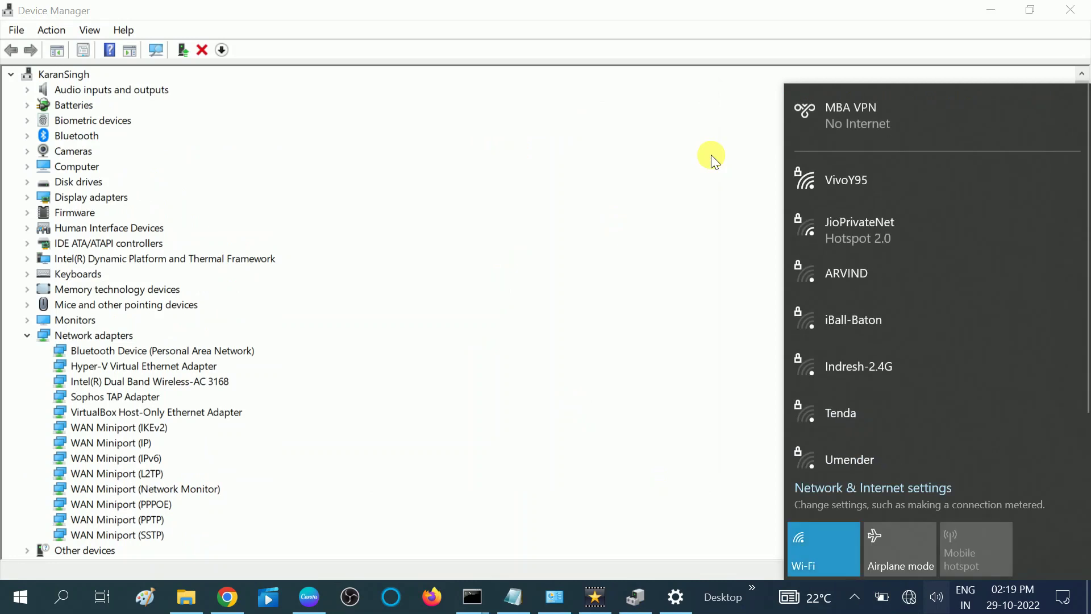
left_click(901, 178)
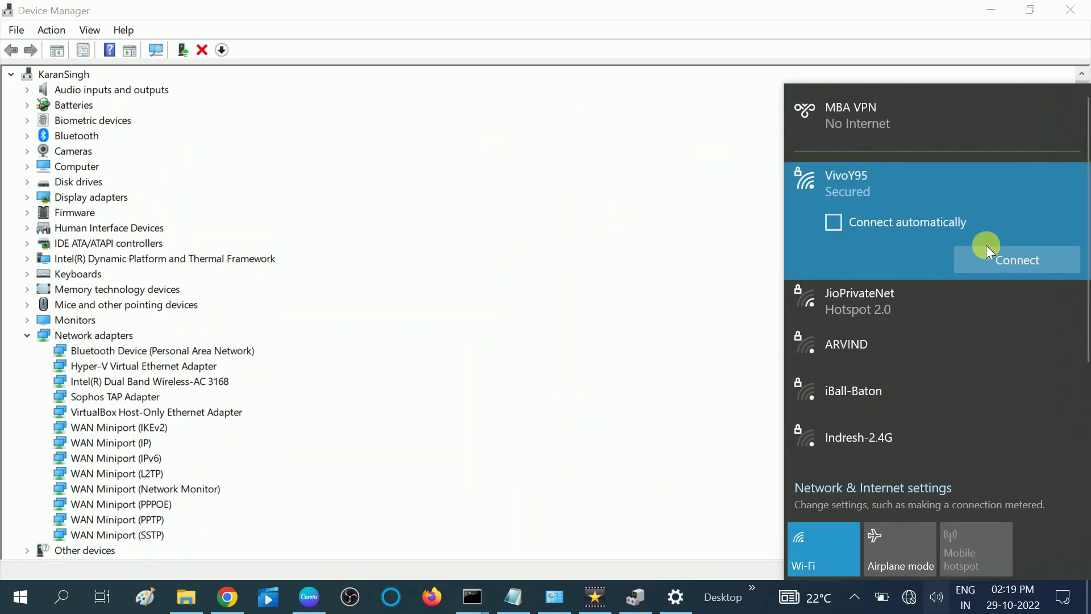
left_click(1006, 262)
left_click(463, 275)
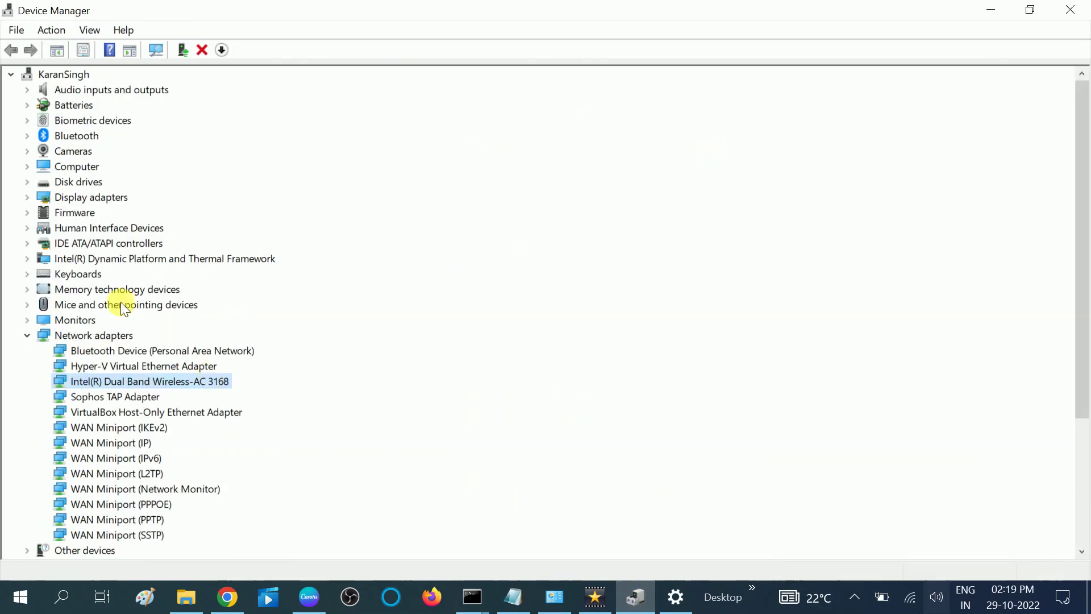
Step: Dismiss the Intel adapter's context menu and collapse the Network adapters category
right_click(124, 387)
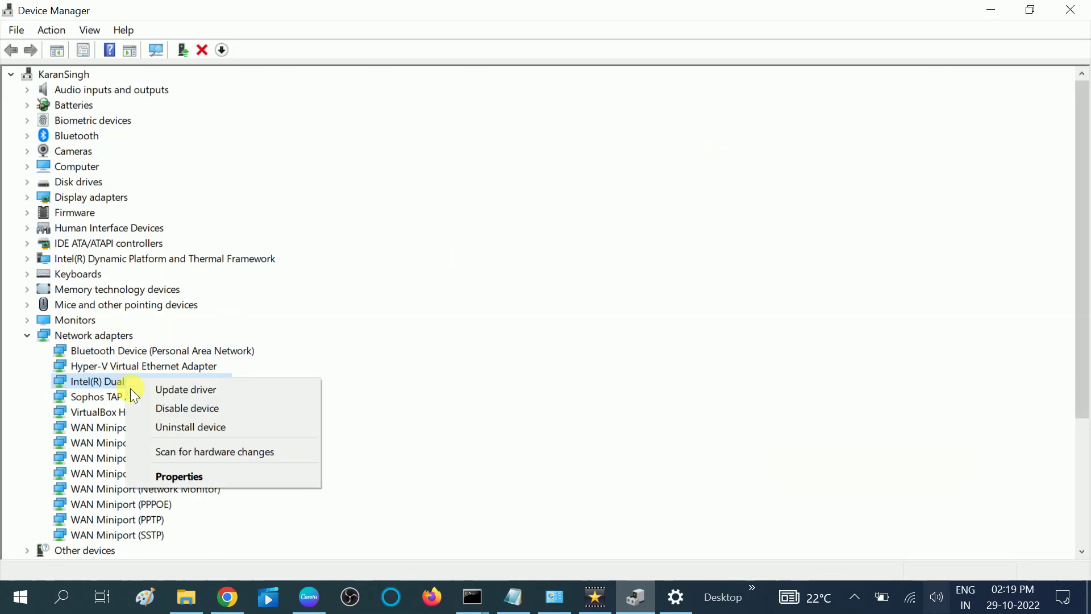
left_click(178, 472)
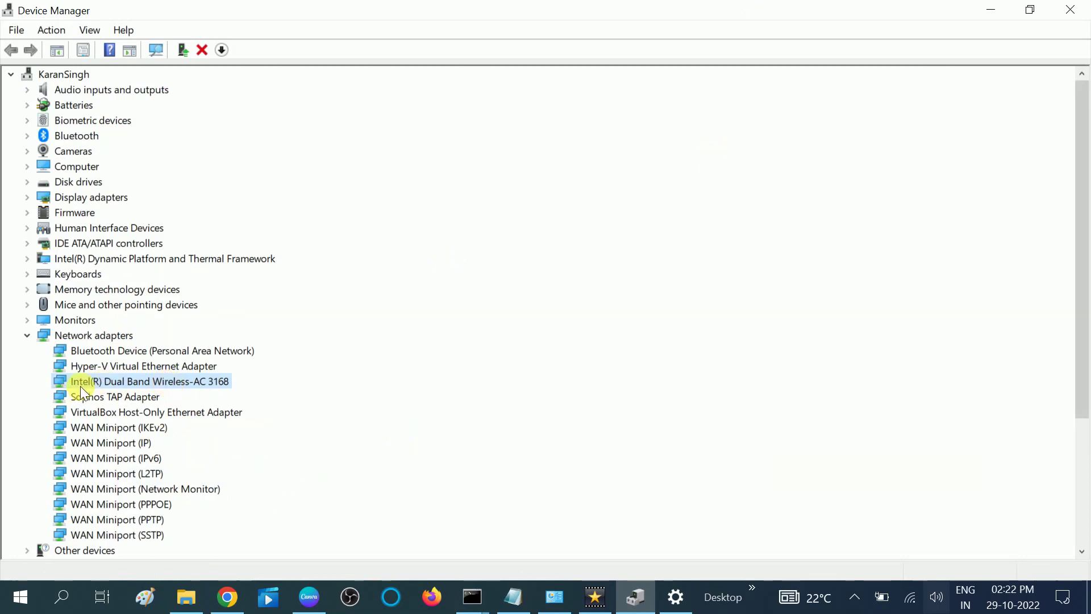
left_click(27, 335)
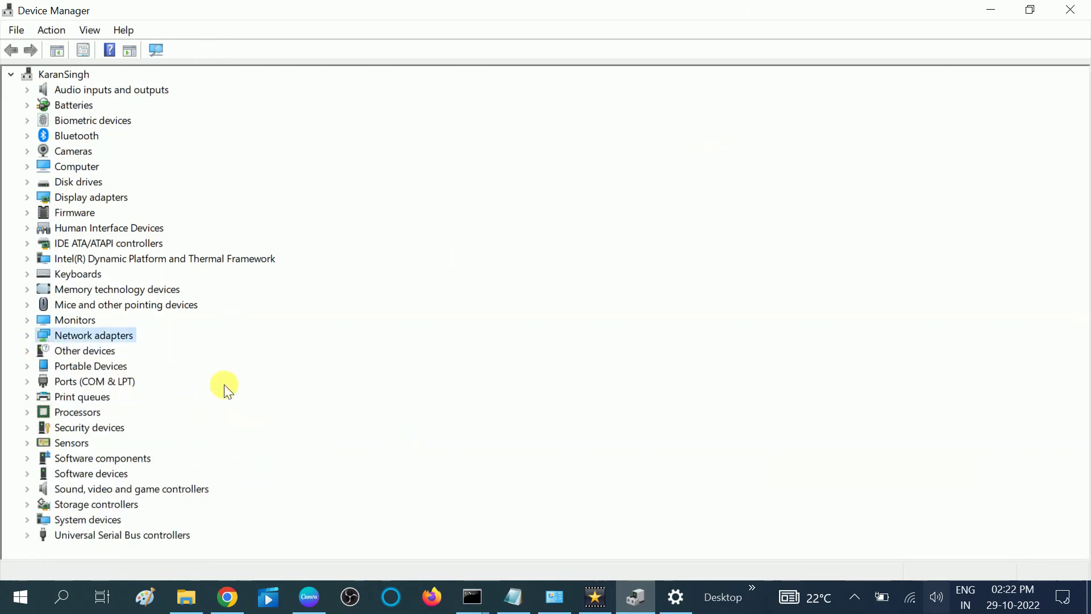